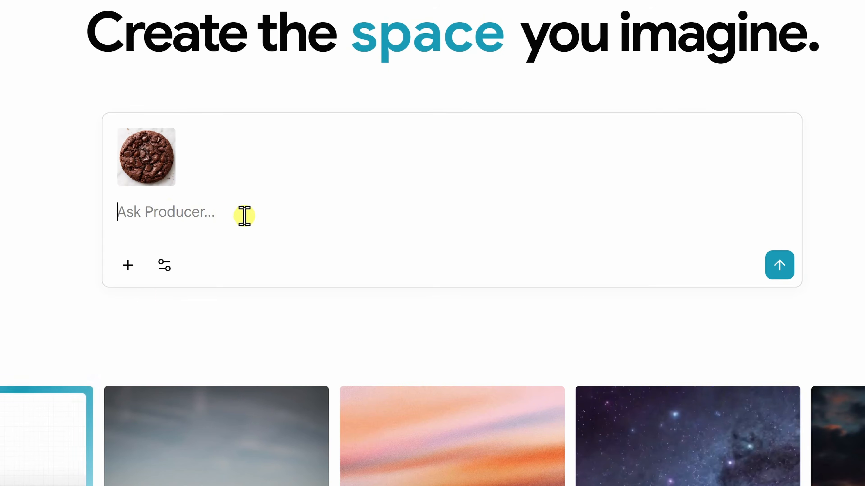
Step: Enter the prompt "Create a song inspired by this image." for the attached chocolate cookie picture
text(Create a song inspired by this image.)
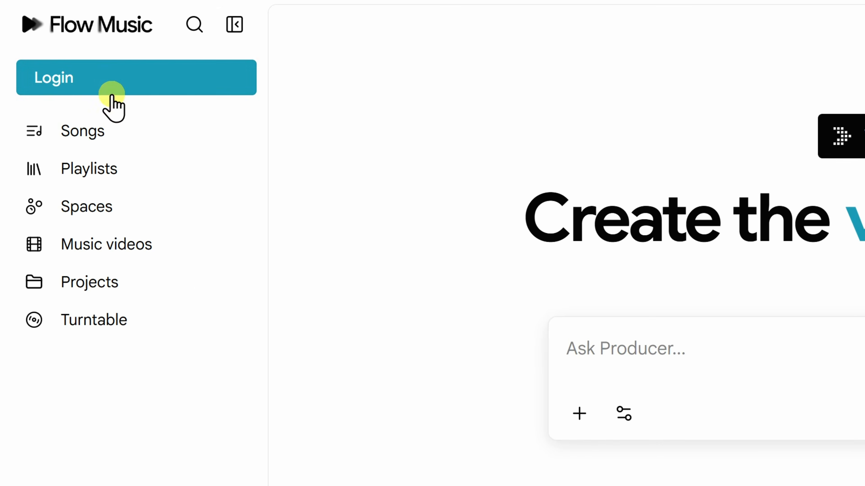
Step: Open the Flow Music login
click(84, 83)
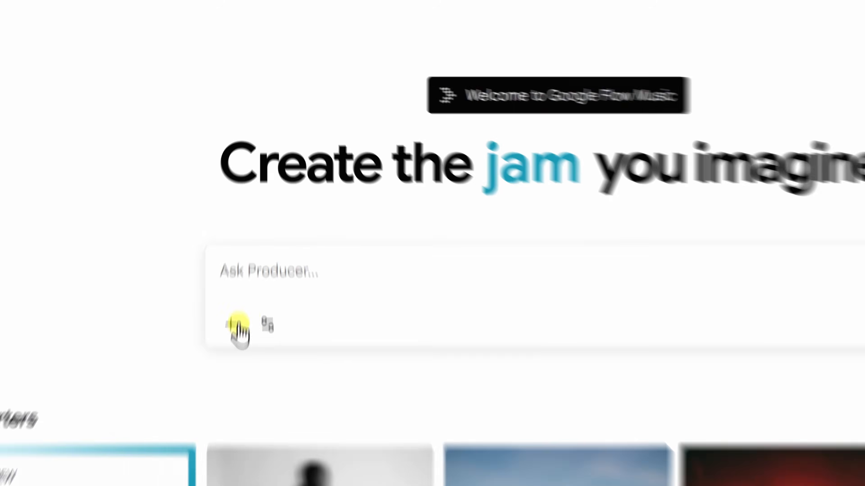
Step: Look over the attachment options for the prompt and browse the home page's Starters and Explore songs
click(244, 212)
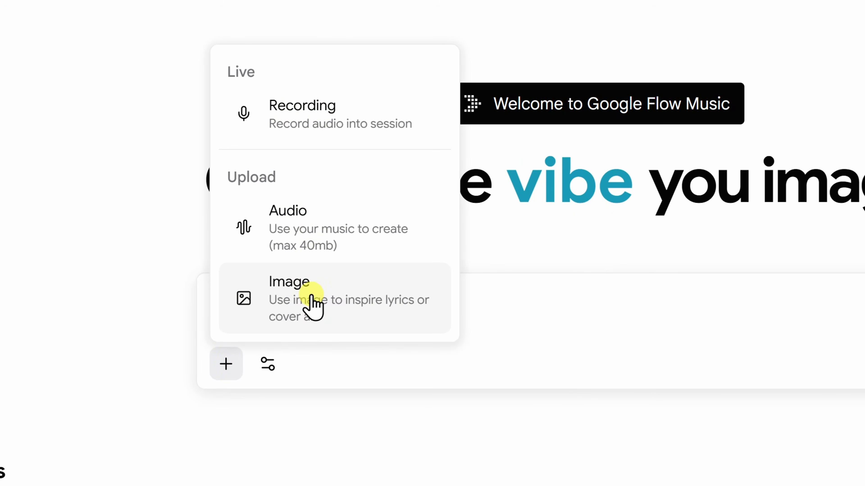
click(89, 277)
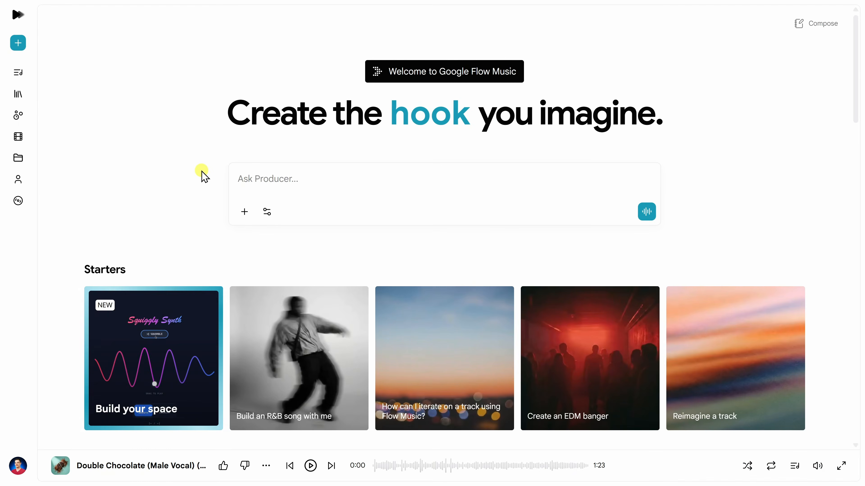
scroll(205, 176, down, 5)
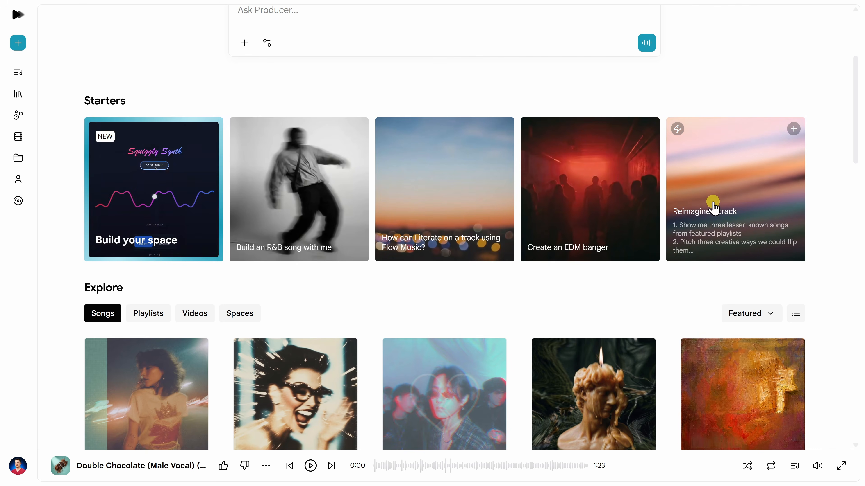
scroll(714, 206, down, 5)
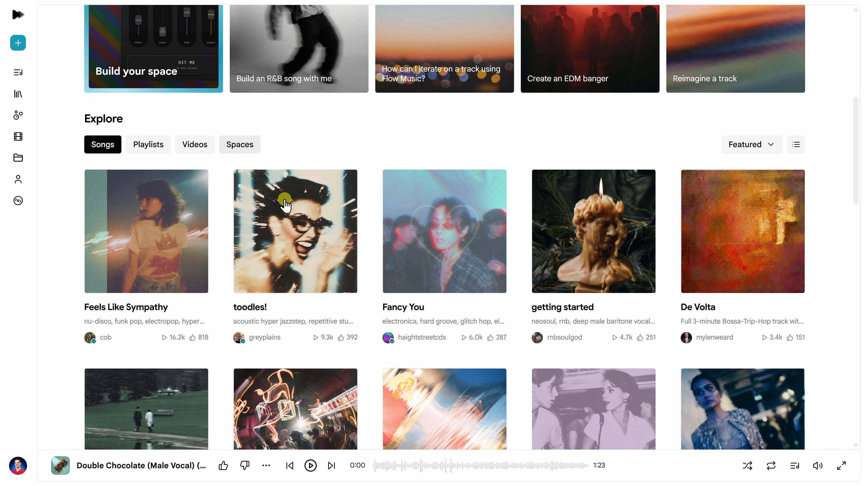
scroll(269, 172, up, 10)
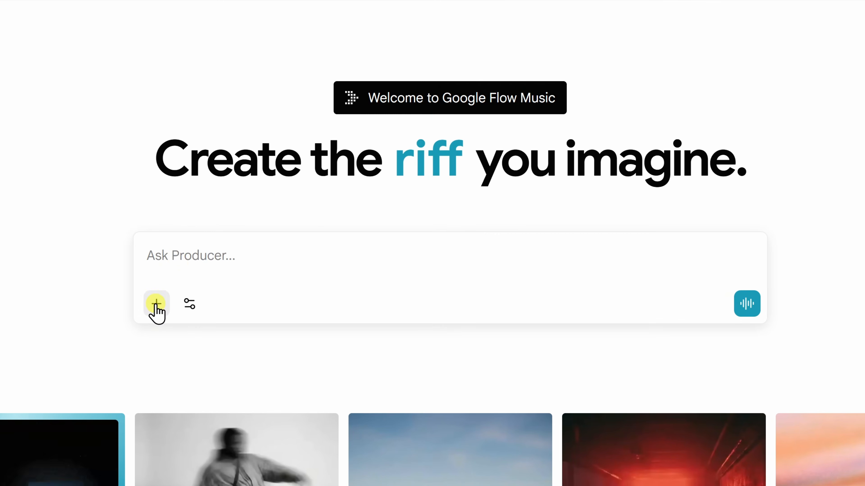
Step: Submit the prompt "Create a catchy, upbeat pop jingle for the Kevin Cookie Company about our new double chocolate chip cookie."
click(232, 262)
text(Create a catchy, upbeat pop jingle for the Kevin Cookie Company about our new double chocolate chip cookie.)
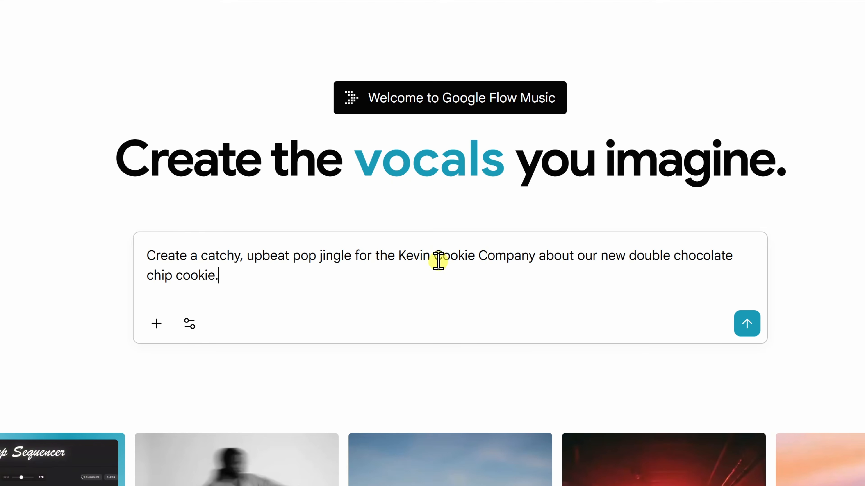
click(747, 324)
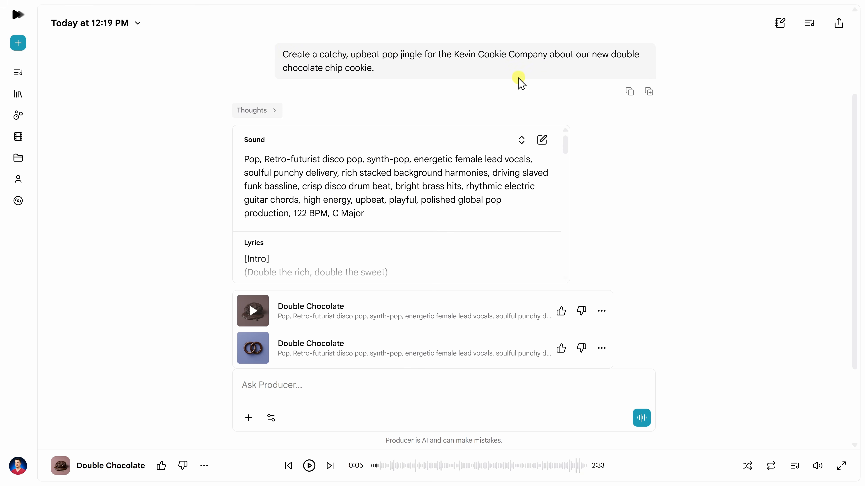
Step: Read through the generated jingle's lyrics and listen to part of each Double Chocolate version
scroll(340, 228, down, 2)
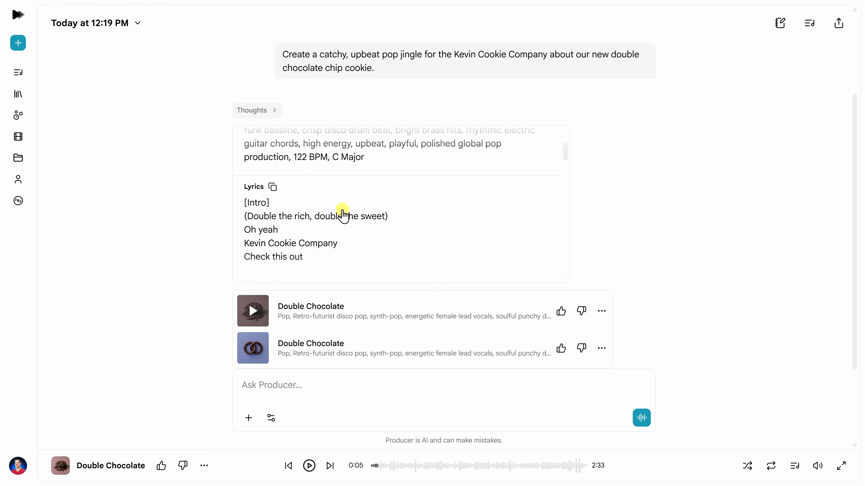
scroll(343, 215, down, 12)
scroll(350, 206, down, 4)
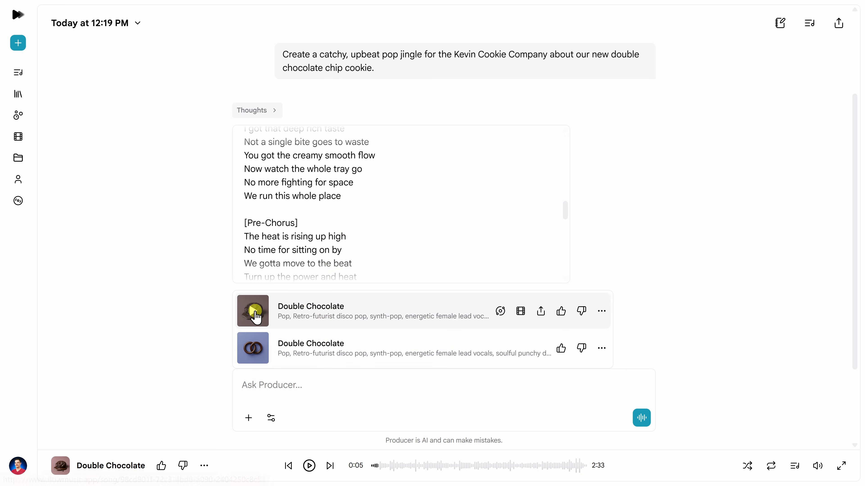
click(256, 311)
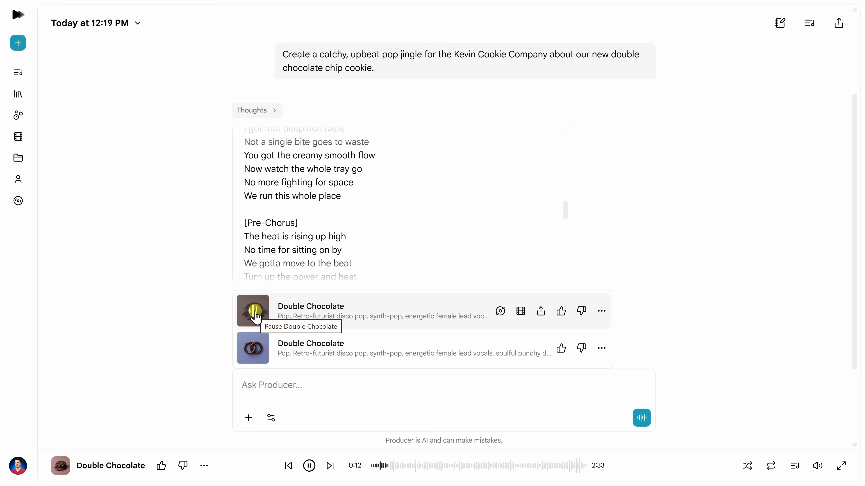
click(252, 347)
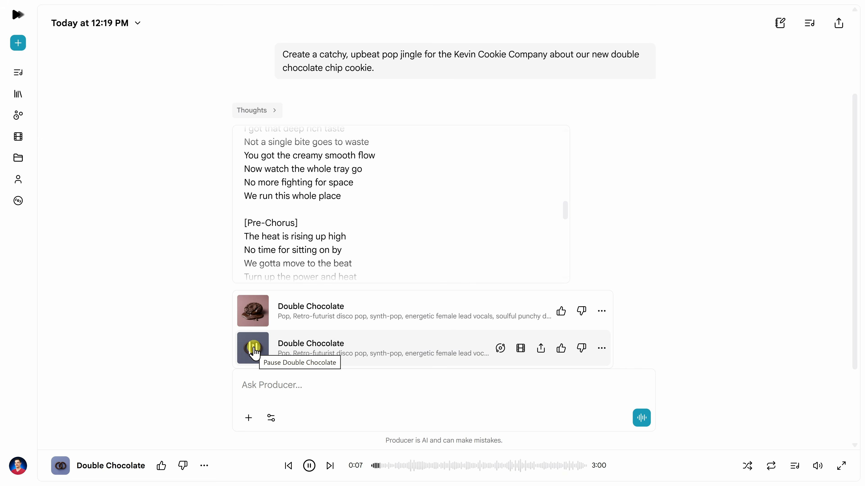
click(253, 348)
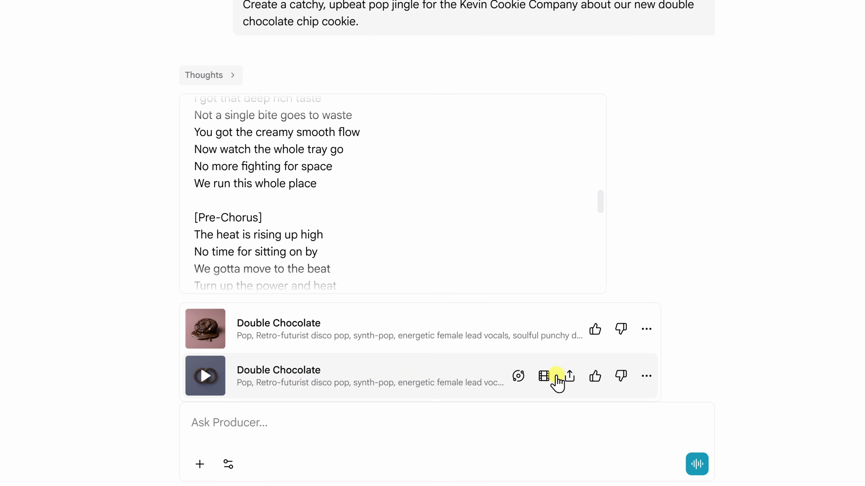
Step: View the download formats offered for the second Double Chocolate track without downloading it
click(646, 376)
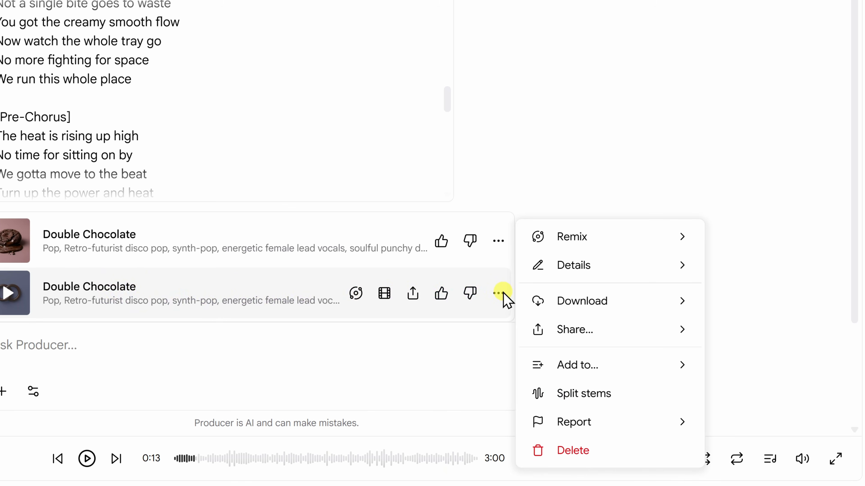
mouse_move(594, 306)
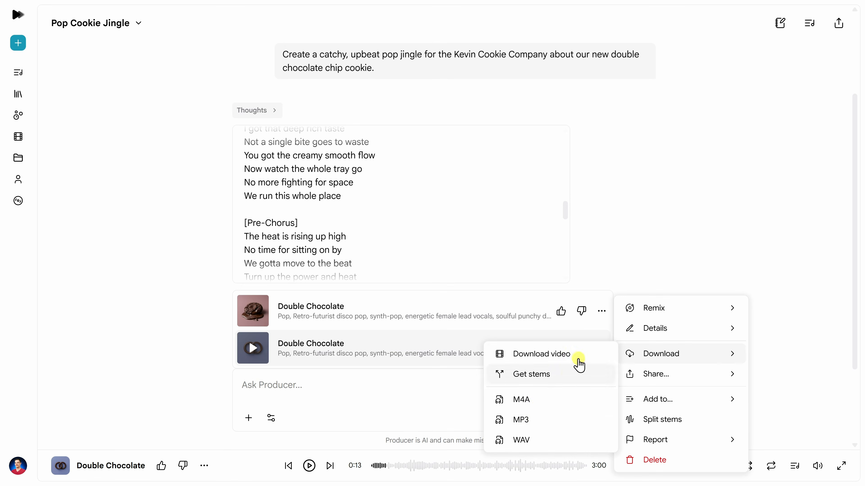
click(627, 248)
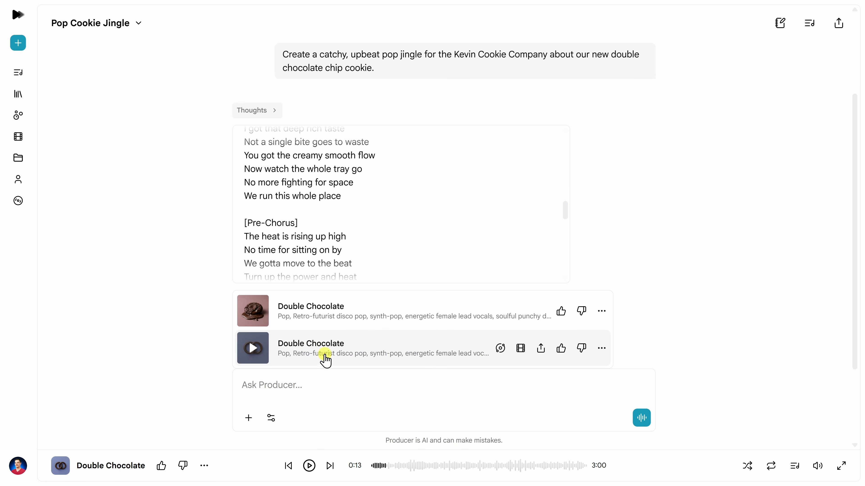
Step: Start a remix session from the second Double Chocolate track
click(601, 348)
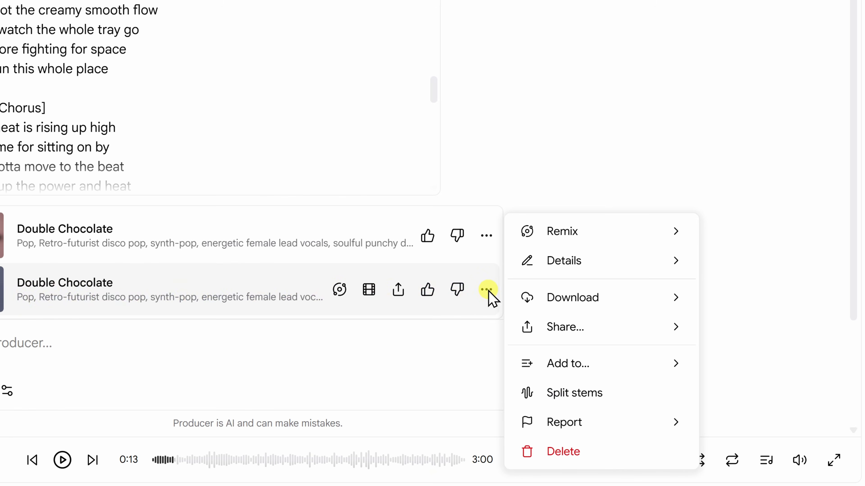
mouse_move(604, 241)
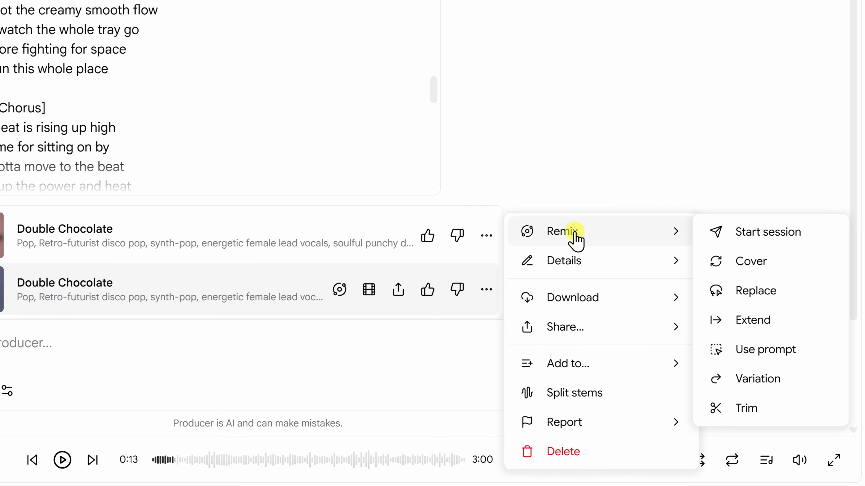
click(769, 236)
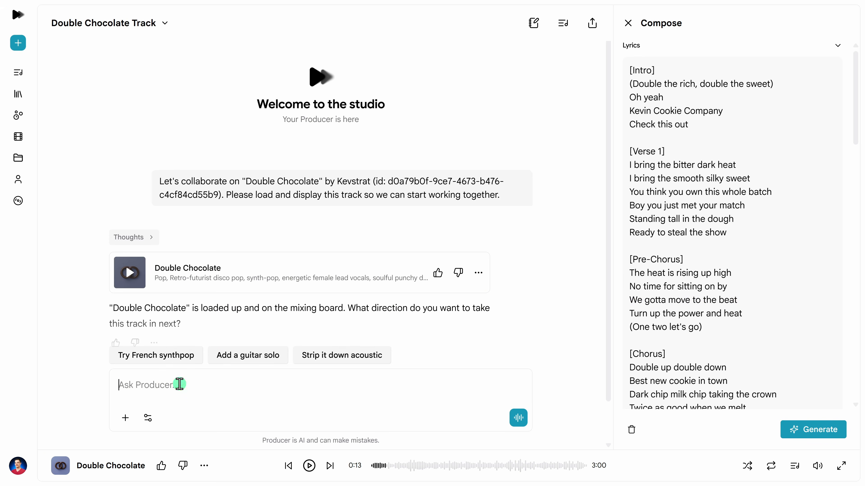
Step: Request "Change the vocalist from female to male" for the track and play the resulting cover
click(349, 383)
text(Change the vocalist from female to male)
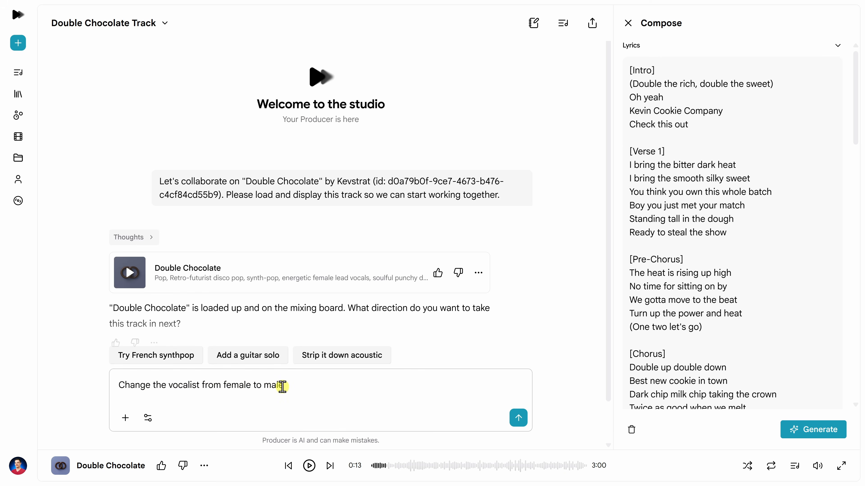
click(518, 418)
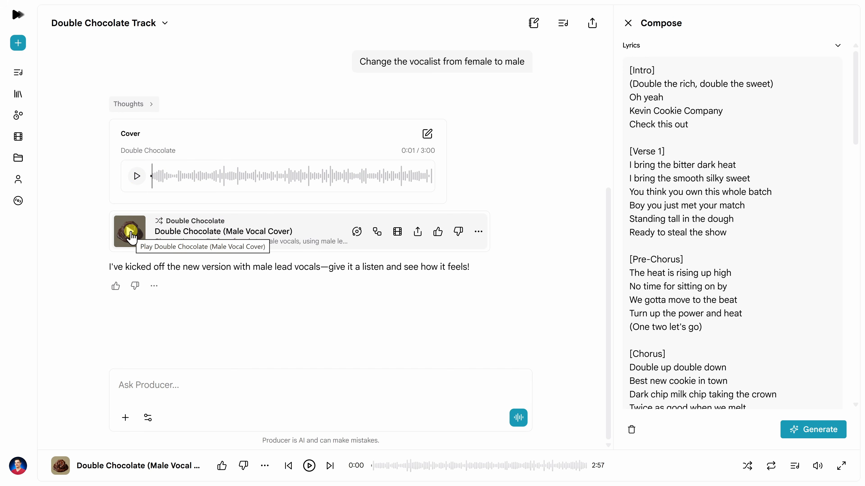
click(131, 232)
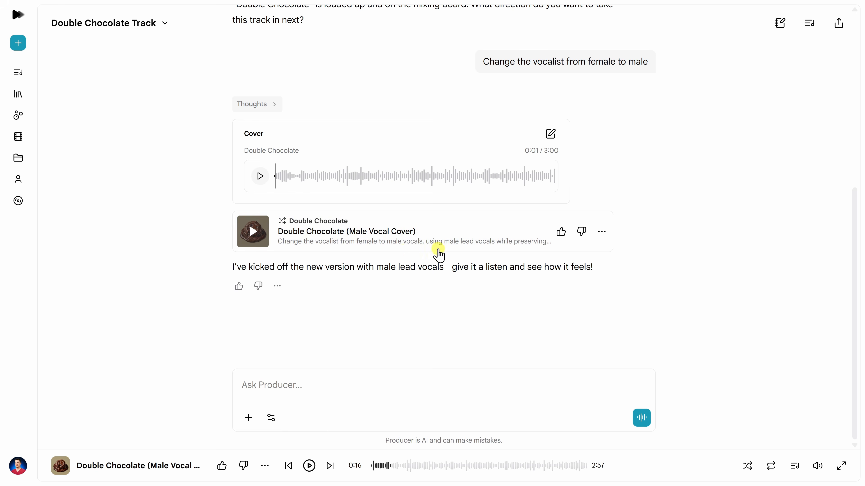
Step: Reuse the prompt of Double Chocolate (Male Vocal Cover) for composing a new remix
click(602, 232)
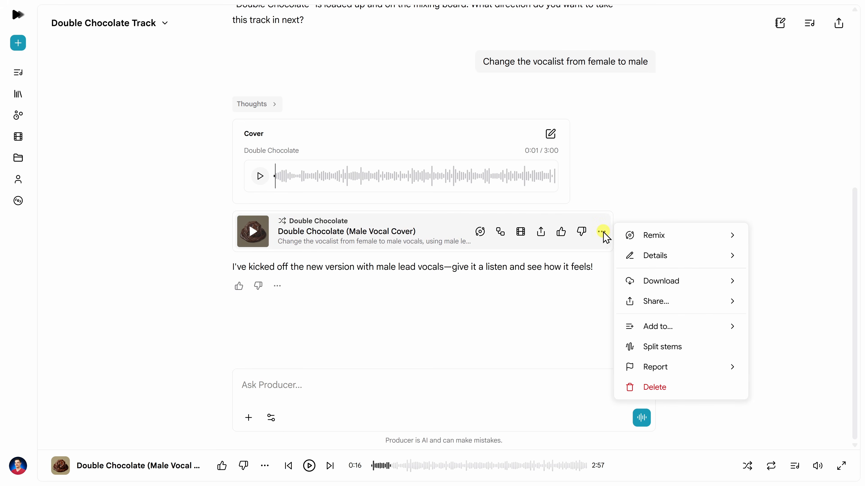
mouse_move(666, 238)
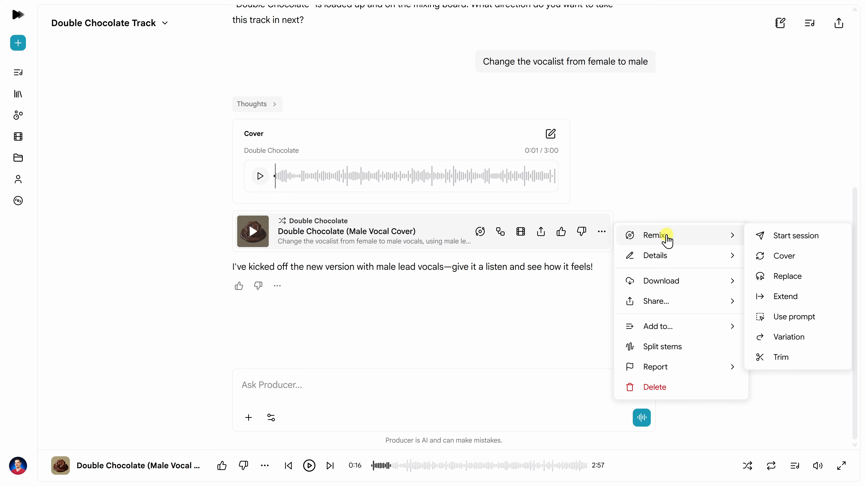
click(788, 318)
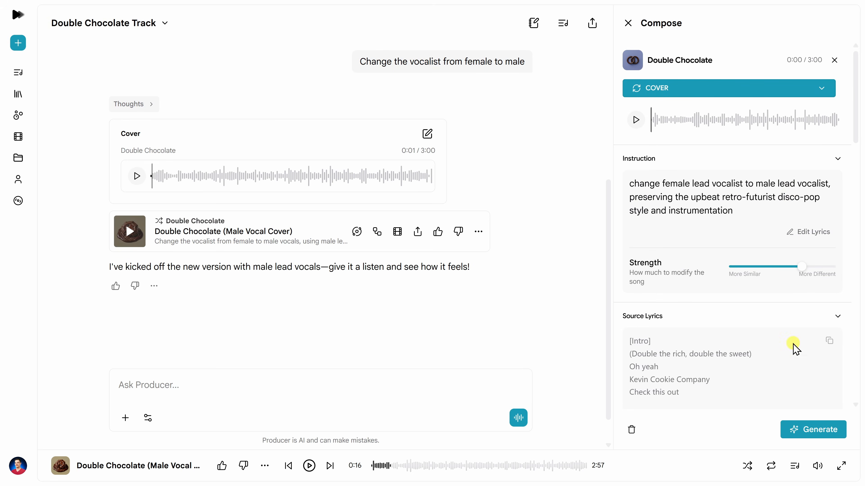
Step: Add the chorus line "Twelve chocolate chips in every bite." after "Best new cookie in town", check the difference view, and apply the lyrics
click(799, 233)
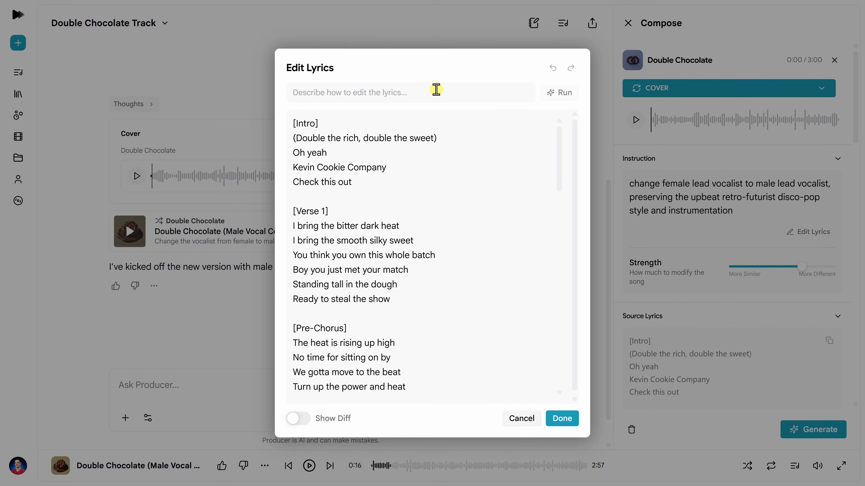
scroll(403, 215, down, 5)
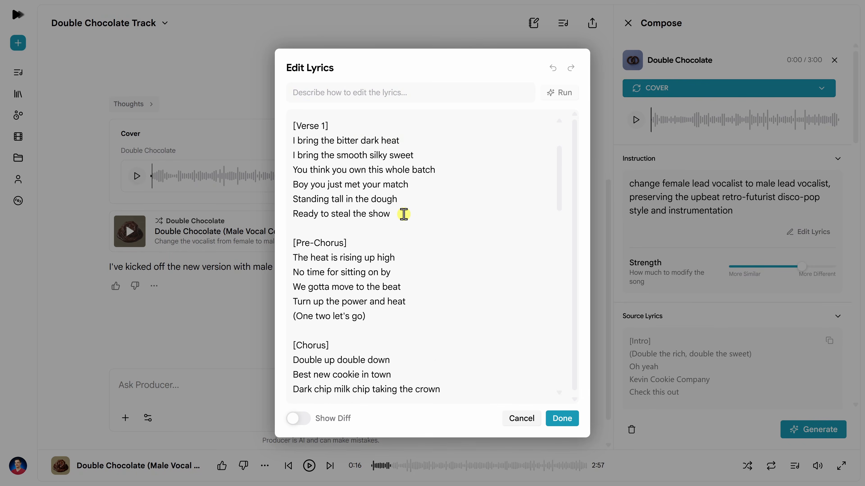
scroll(403, 214, down, 2)
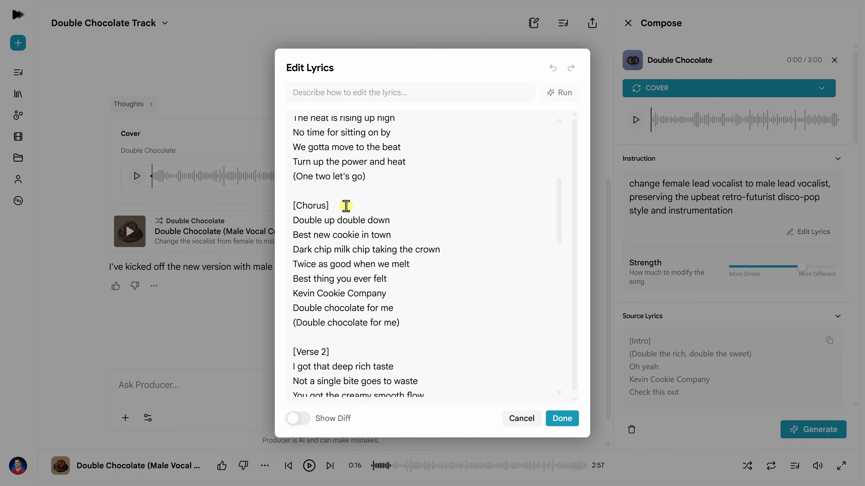
click(416, 233)
key(Return)
text(Twelve chocolate chips in every bite.)
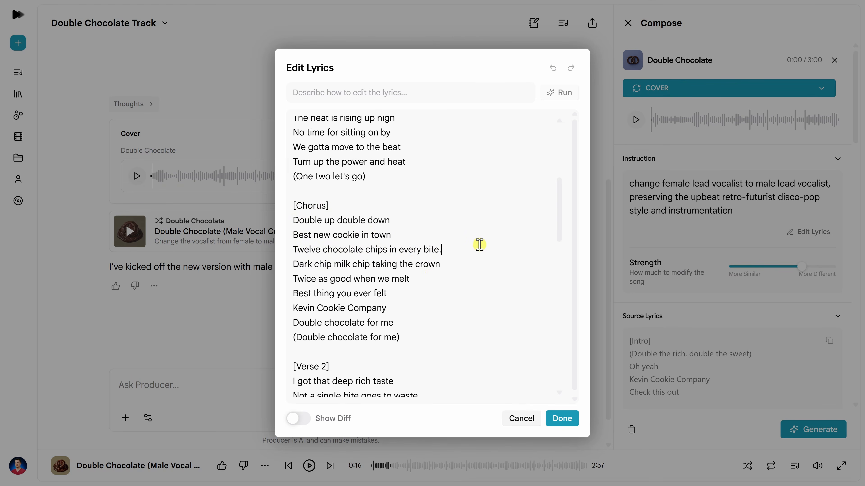
click(297, 422)
scroll(338, 348, down, 8)
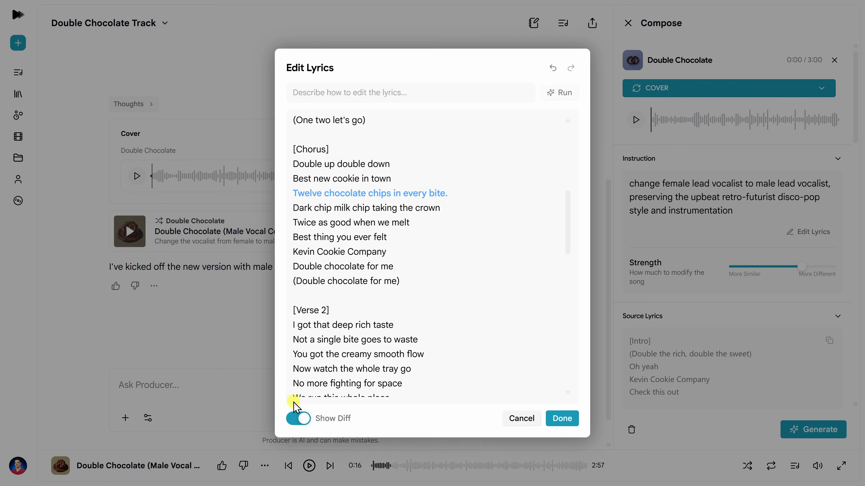
click(298, 419)
click(569, 419)
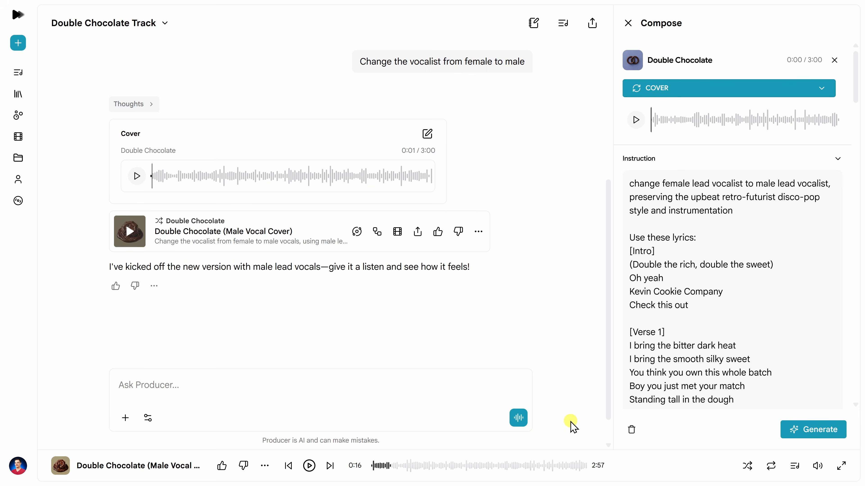
Step: Generate the cover with the edited lyrics and follow the revised chorus lines
click(835, 431)
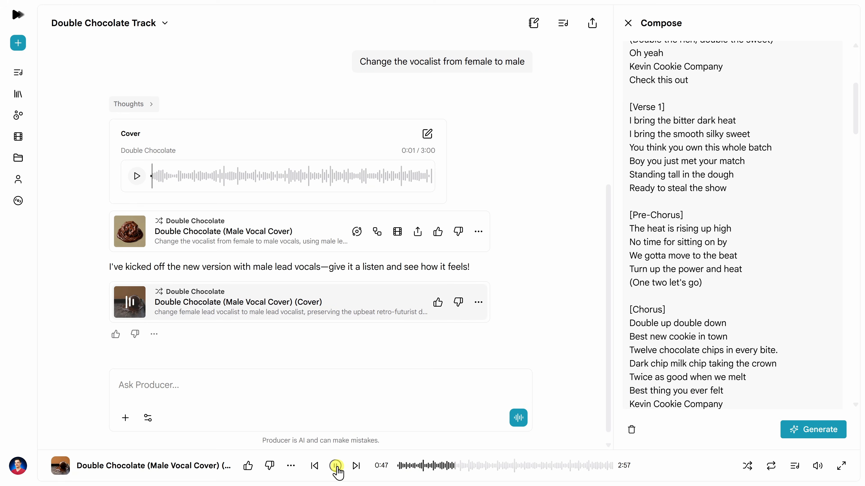
drag(633, 323, 802, 350)
click(802, 350)
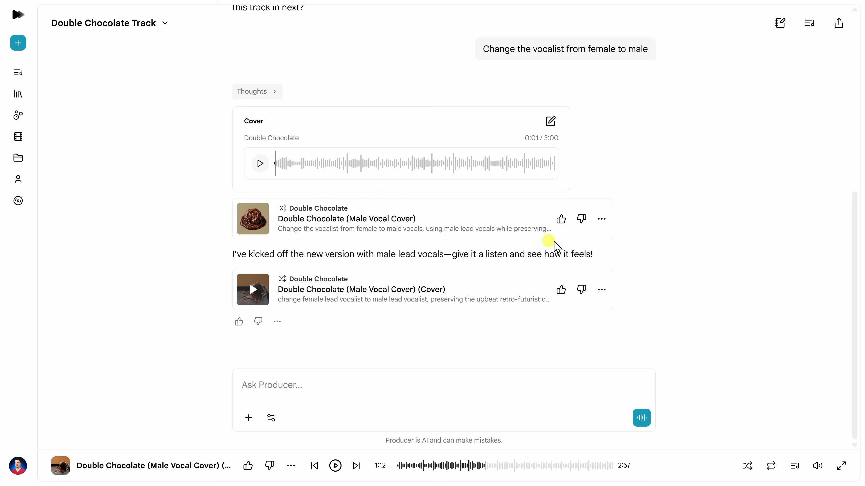
mouse_move(313, 290)
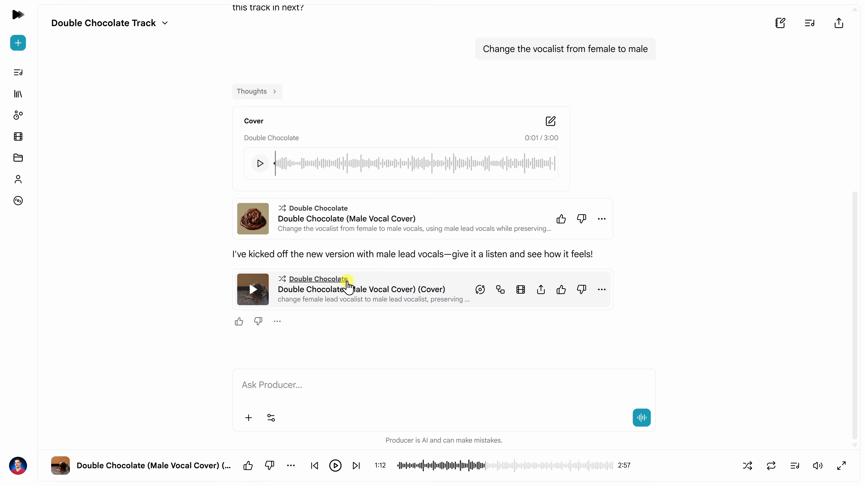
Step: Start a Replace remix of Double Chocolate (Male Vocal Cover) (Cover) and set the region to replace to 1:12-1:35
click(602, 290)
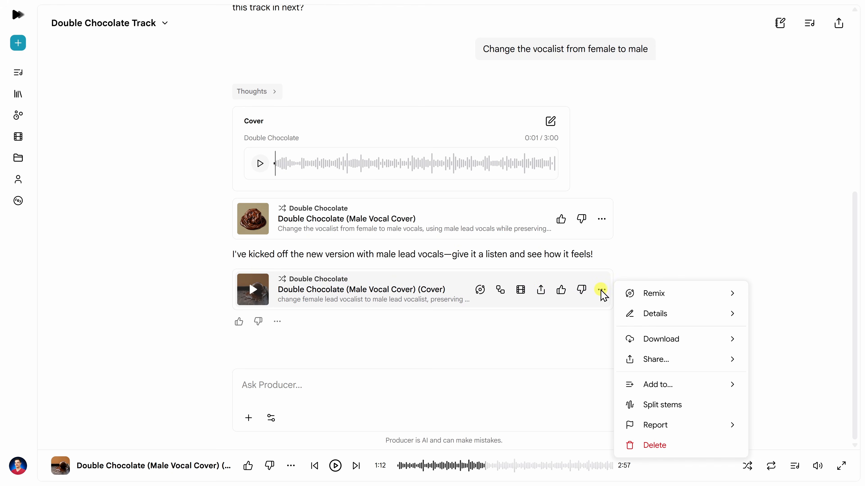
mouse_move(681, 295)
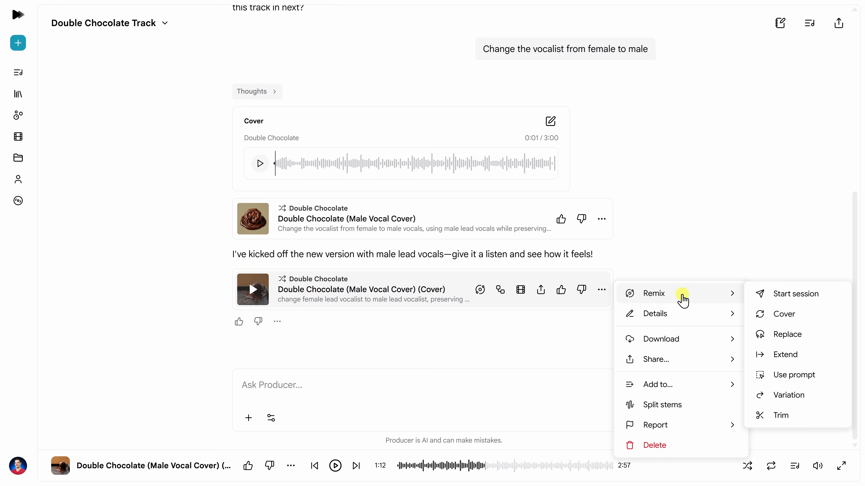
click(804, 339)
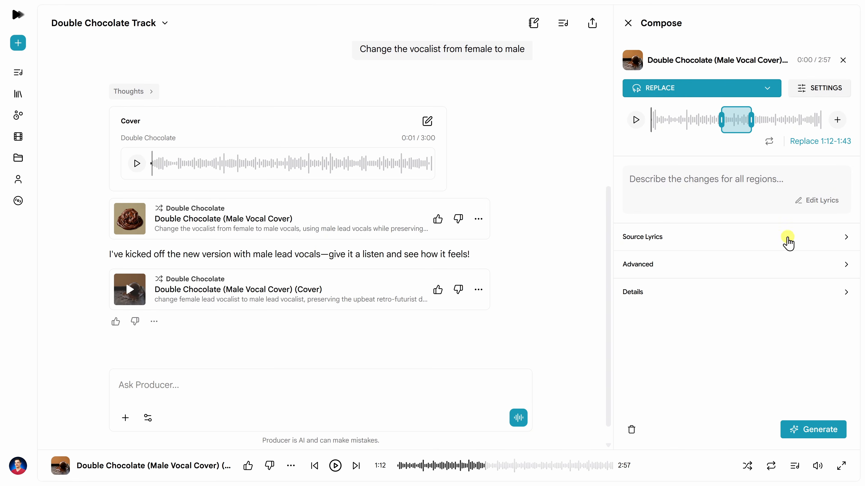
mouse_move(750, 124)
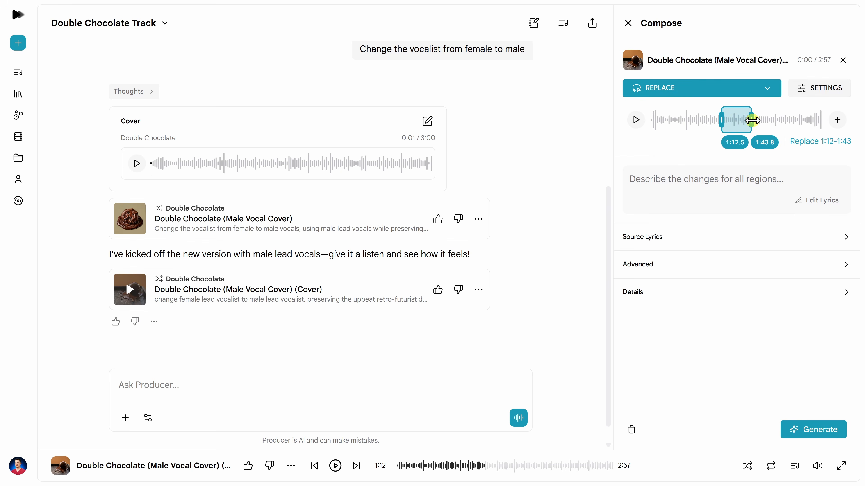
drag(751, 120, 743, 121)
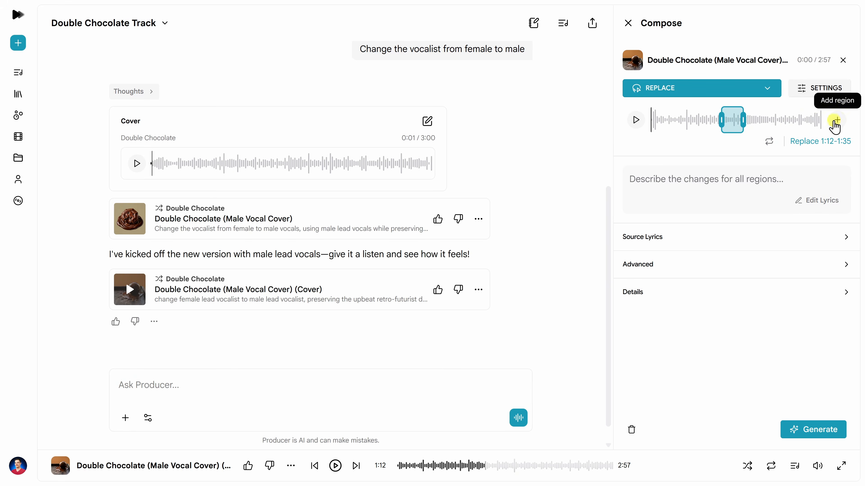
Step: Generate a replacement for the region: a playful rap about the Kevin Cookie Company's double chocolate chip cookie, keeping the same tempo with a natural transition
click(652, 184)
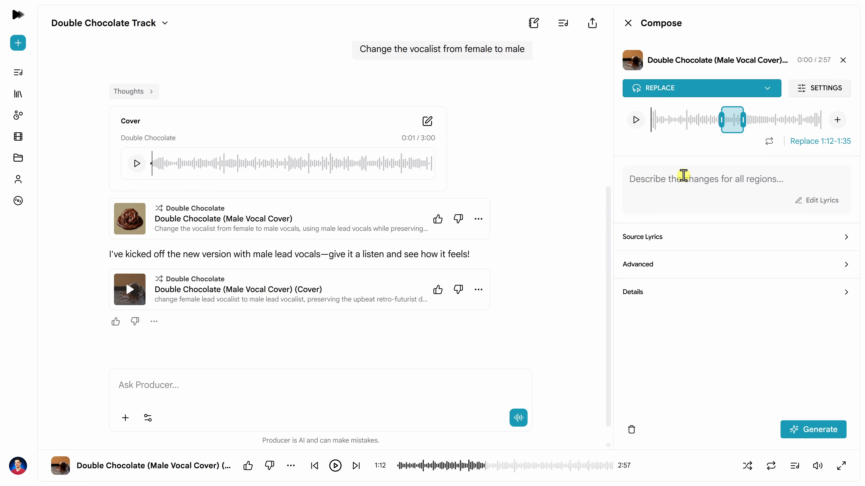
text(Replace this section with a playful rap about the Kevin Cookie Company’s double chocolate chip cookie. Keep the same tempo and make the transition feel natural.)
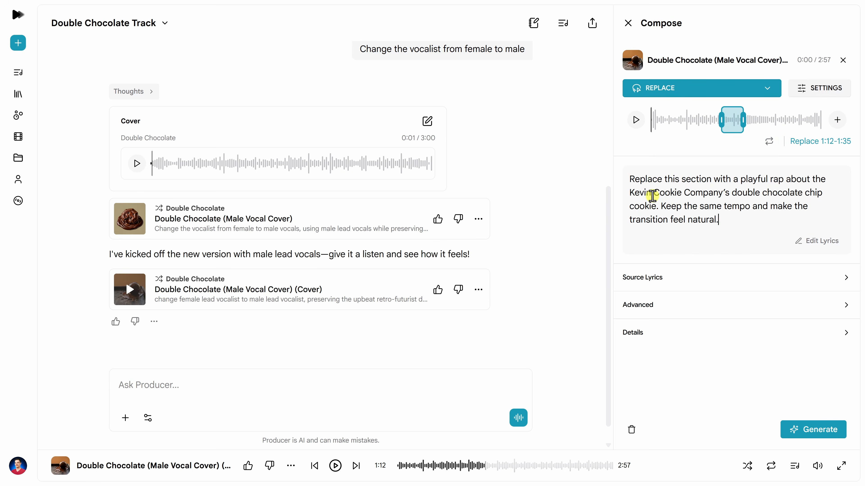
drag(634, 179, 775, 221)
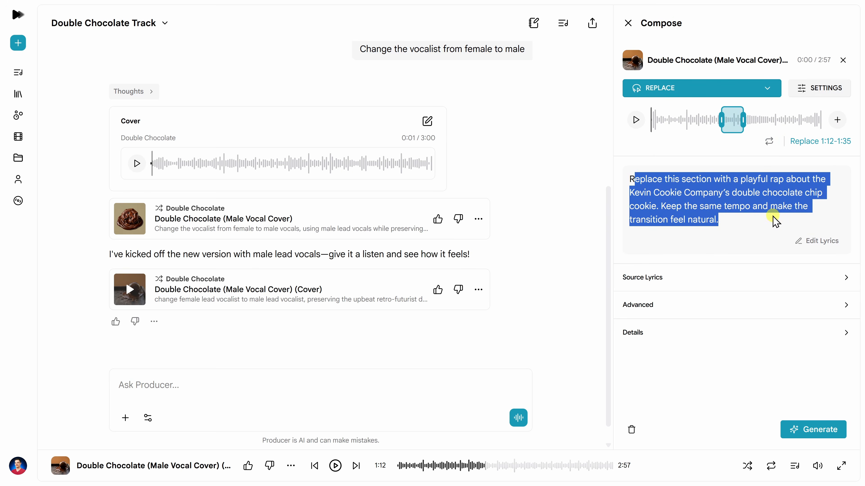
click(738, 219)
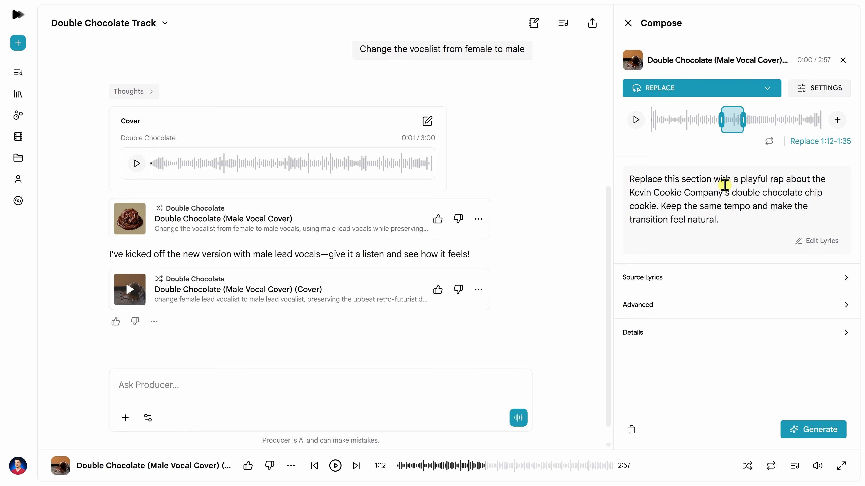
click(809, 433)
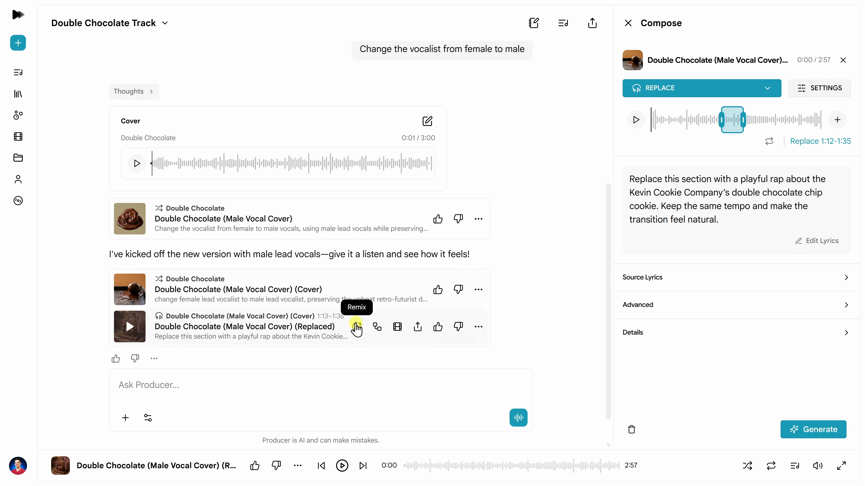
Step: Play the replaced version from about 1:07 to hear the new rap section, and pause it
click(476, 467)
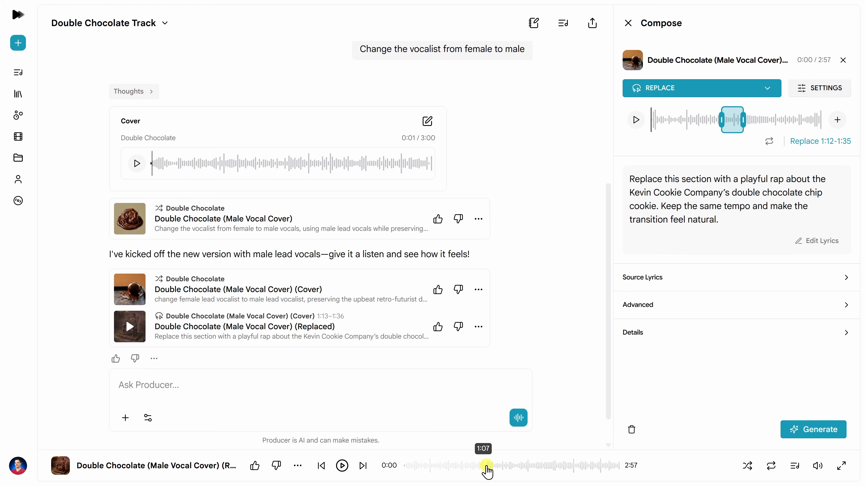
click(486, 466)
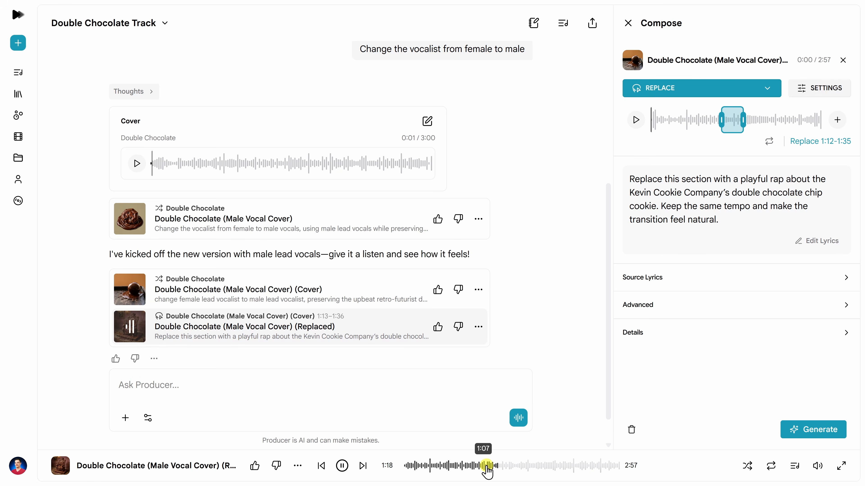
click(341, 466)
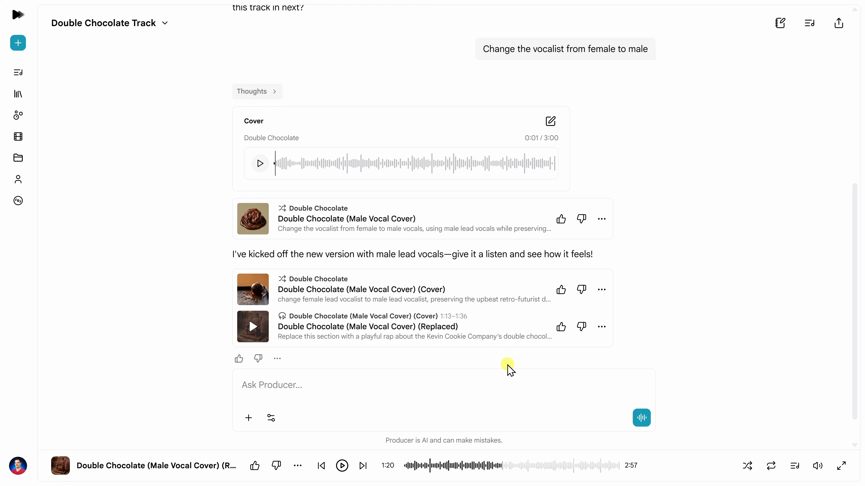
Step: Extend the replaced version over 2:27-3:27 with a catchy instrumental outro matching the existing style and building to a satisfying ending, and play the ending
click(602, 327)
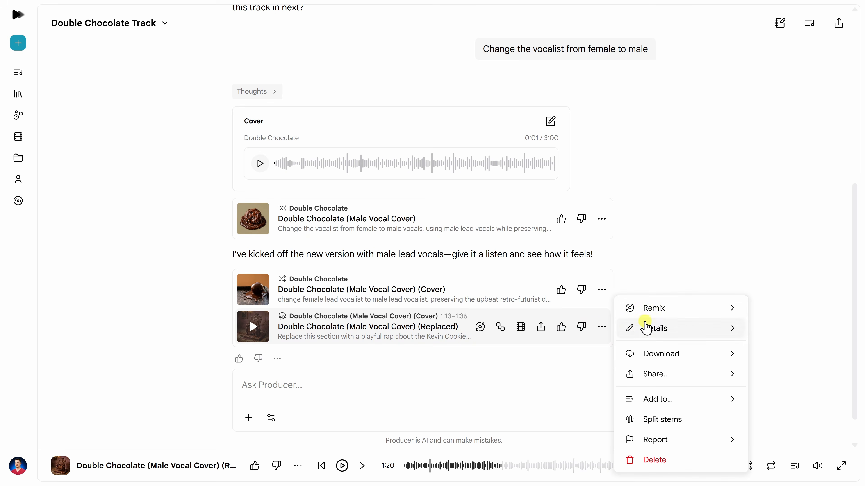
mouse_move(691, 311)
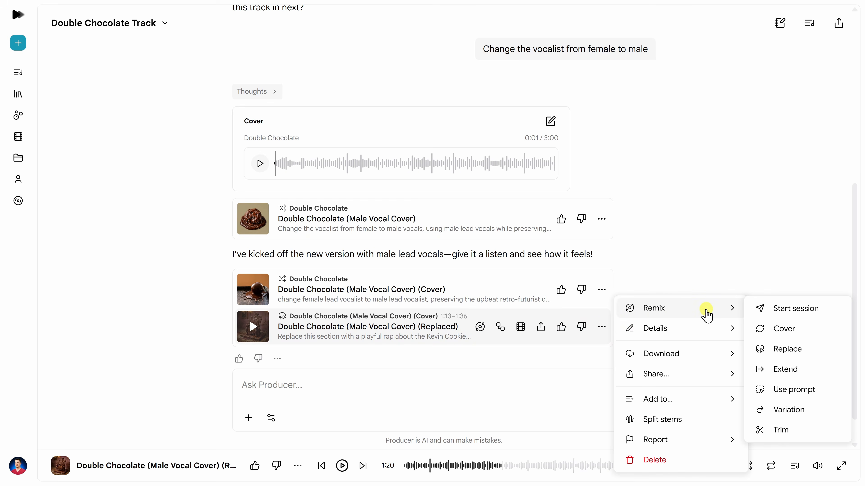
click(796, 374)
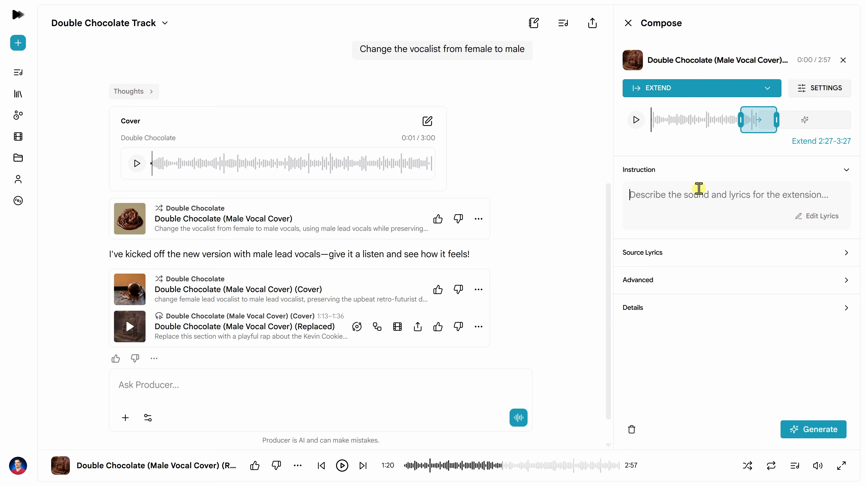
text(Continue with a catchy instrumental outro that matches the existing style and builds to a satisfying ending.)
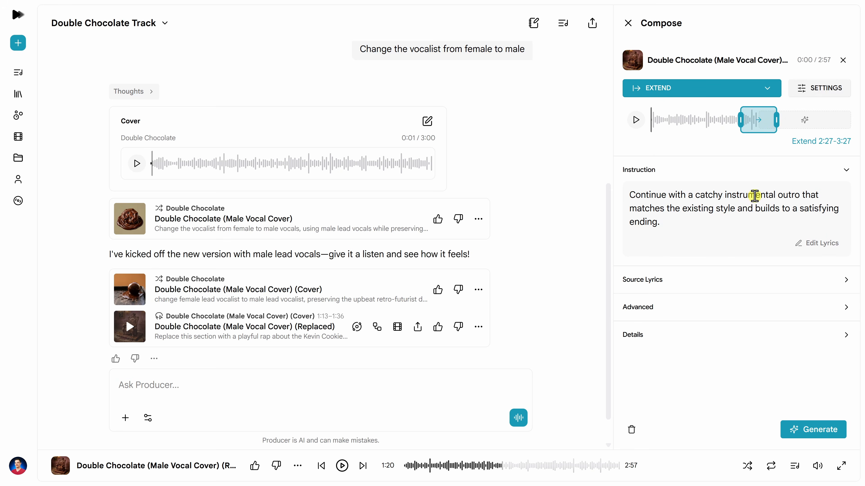
click(807, 431)
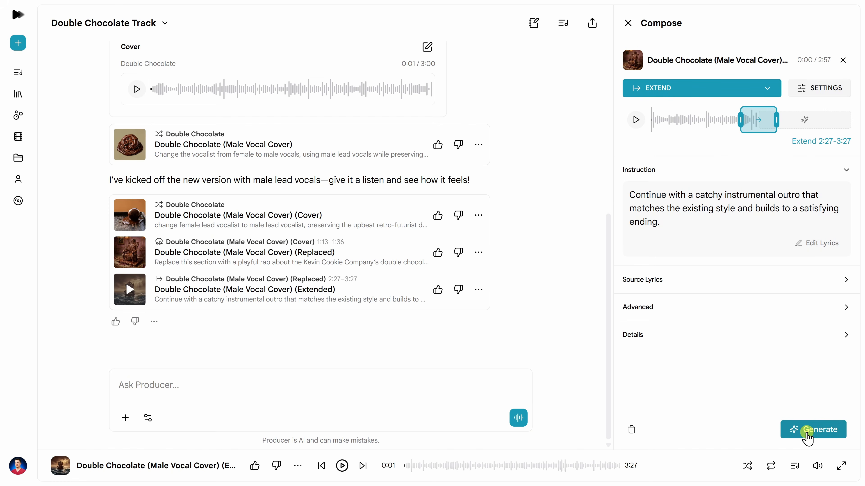
click(586, 466)
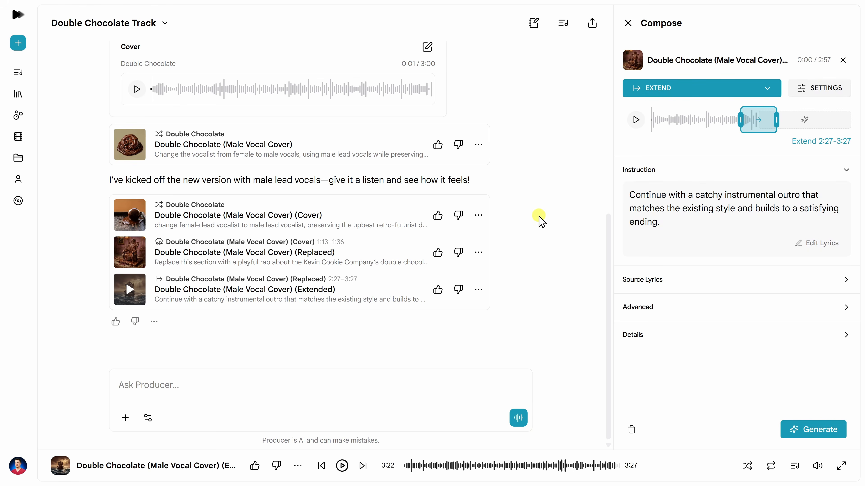
Step: Generate and play a cover of the extended version as an epic cinematic orchestral anthem with strings, brass, percussion and choir, keeping the original lyrics and melody
click(479, 289)
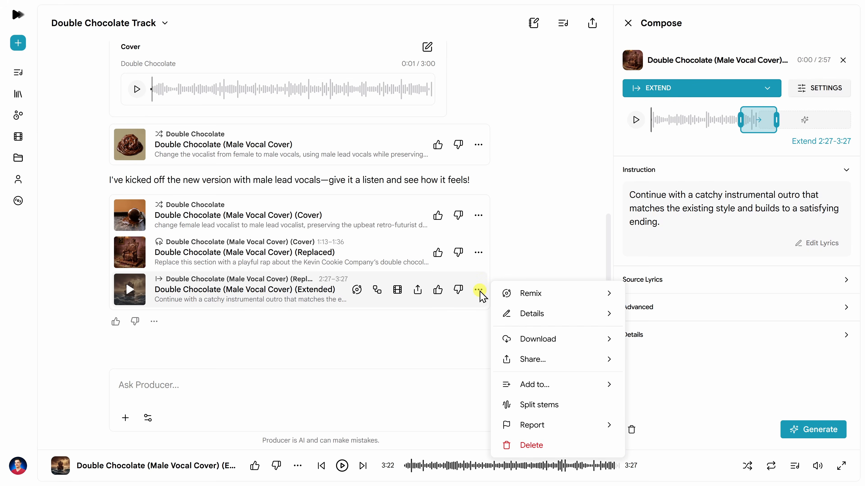
mouse_move(560, 294)
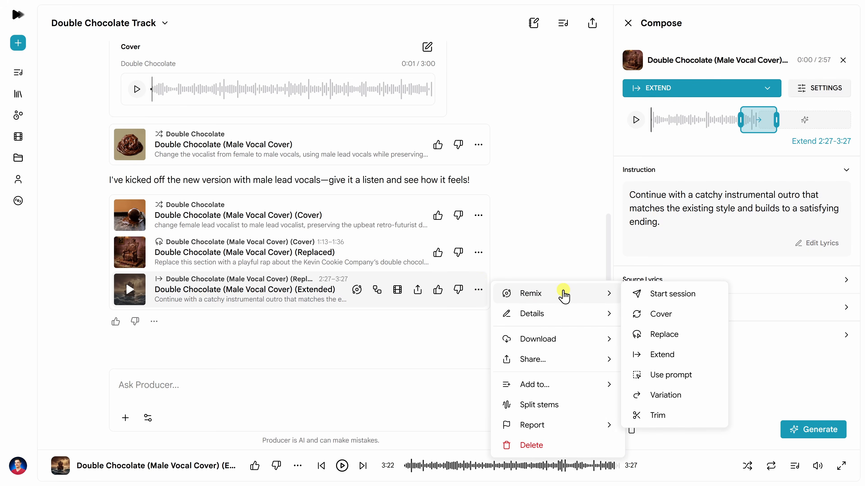
click(679, 315)
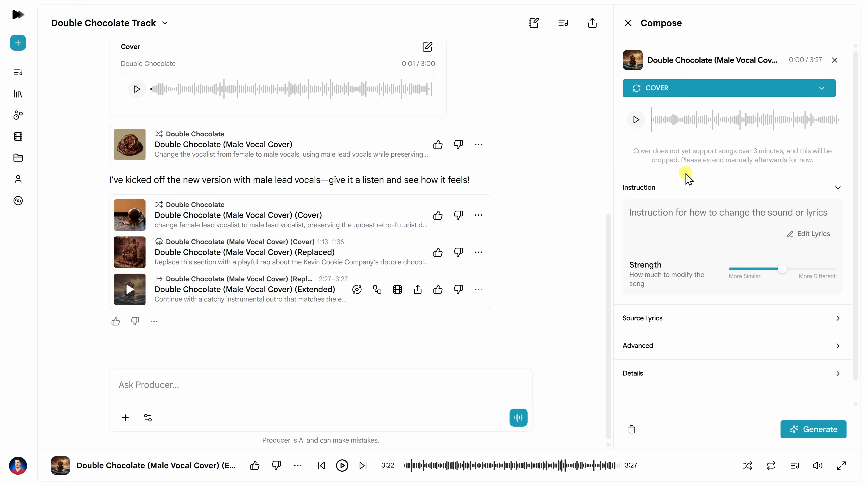
click(667, 210)
text(Transform this into an epic cinematic orchestral anthem with sweeping strings, powerful brass, dramatic percussion, and a huge choir. Keep the original lyrics and melody, but make it feel like the soundtrack to an epic movie trailer.)
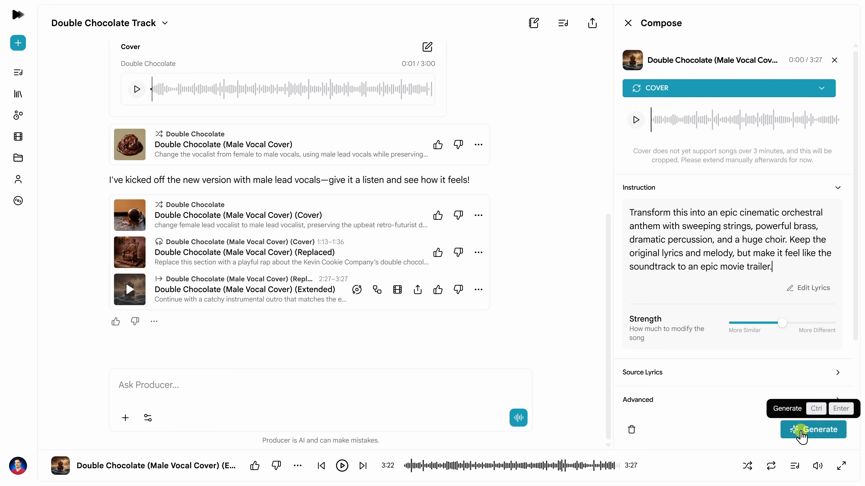
click(785, 430)
click(335, 465)
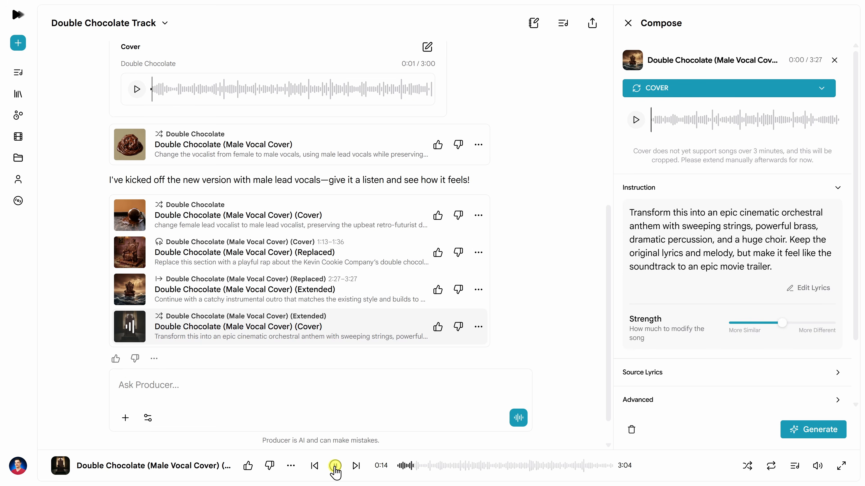
click(335, 465)
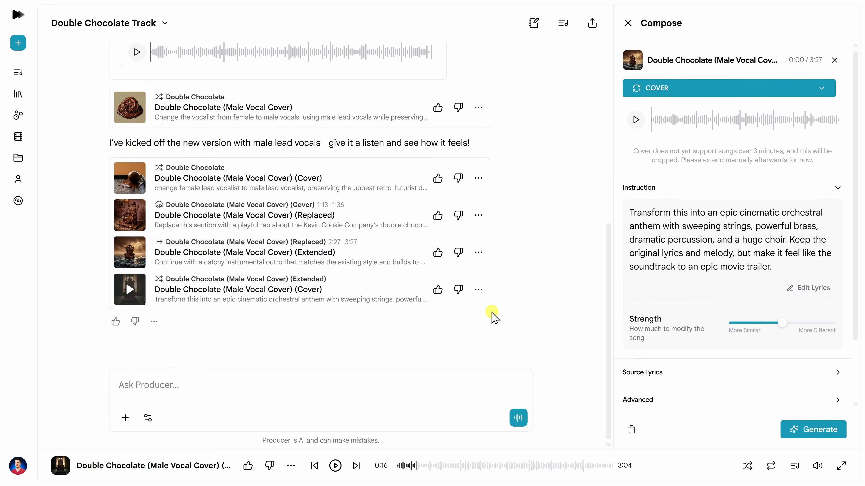
Step: Start a new session, attach the image "Decadent double chocolate cookie close-up.png", and submit the request "Create a song inspired by this image."
click(20, 47)
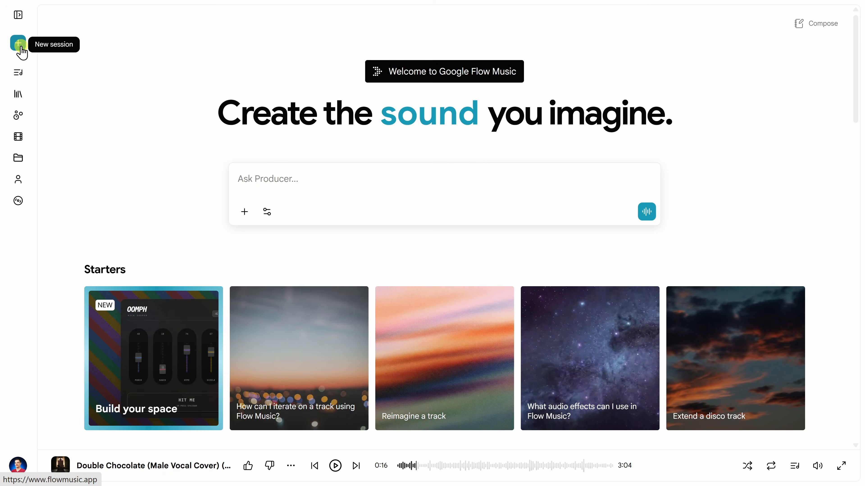
click(245, 212)
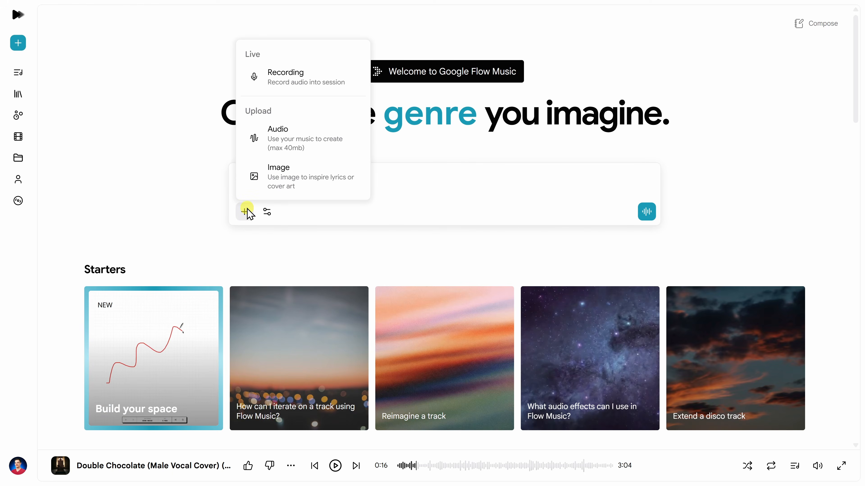
click(278, 179)
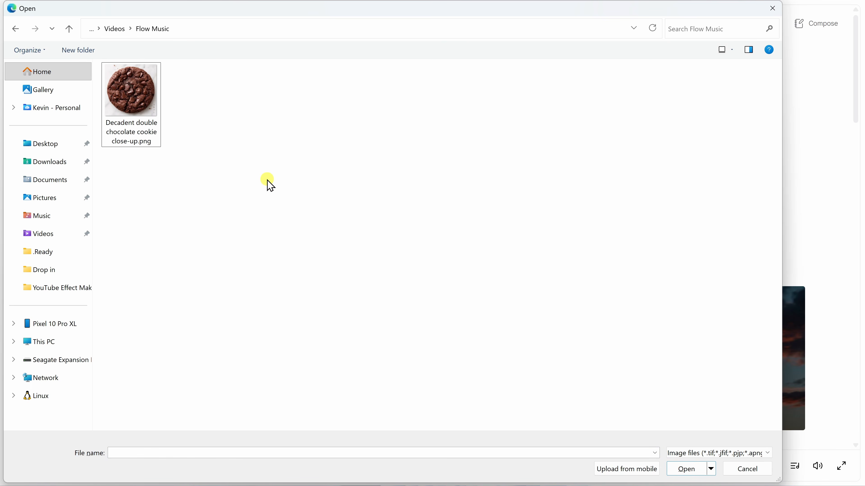
click(142, 95)
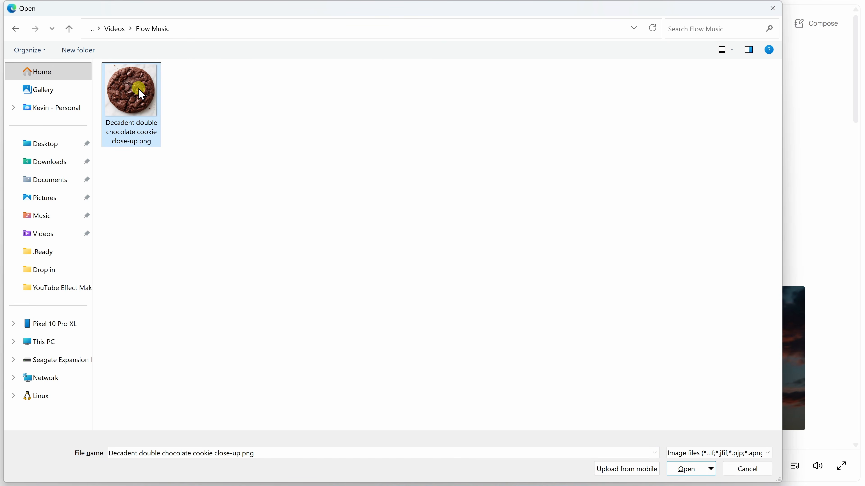
double_click(142, 95)
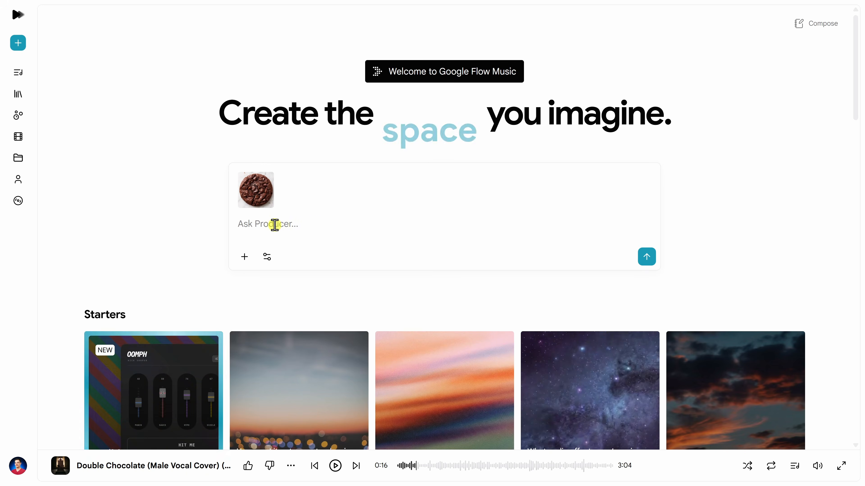
text(Create a song inspired by this image.)
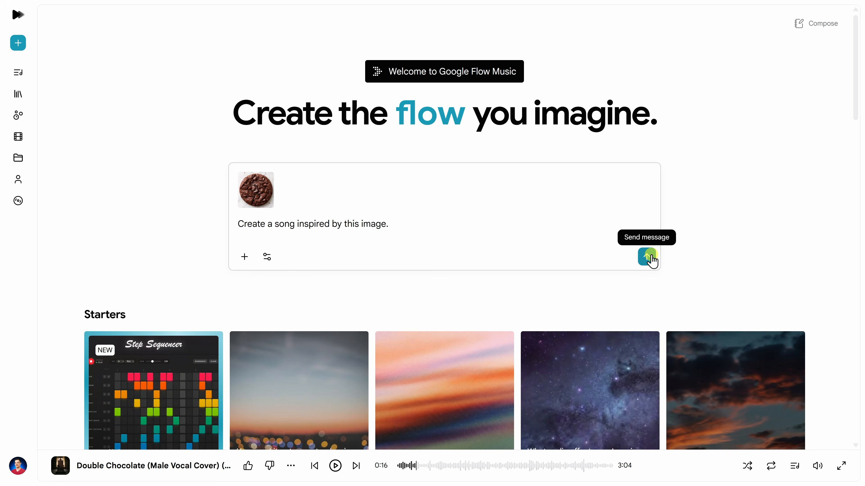
click(648, 257)
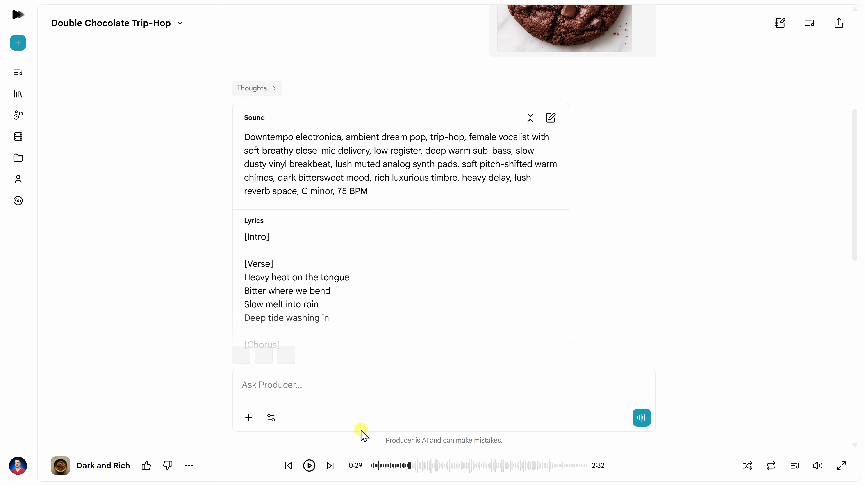
Step: Play the song generated from the cookie image and read through its lyrics
click(308, 465)
scroll(423, 275, down, 2)
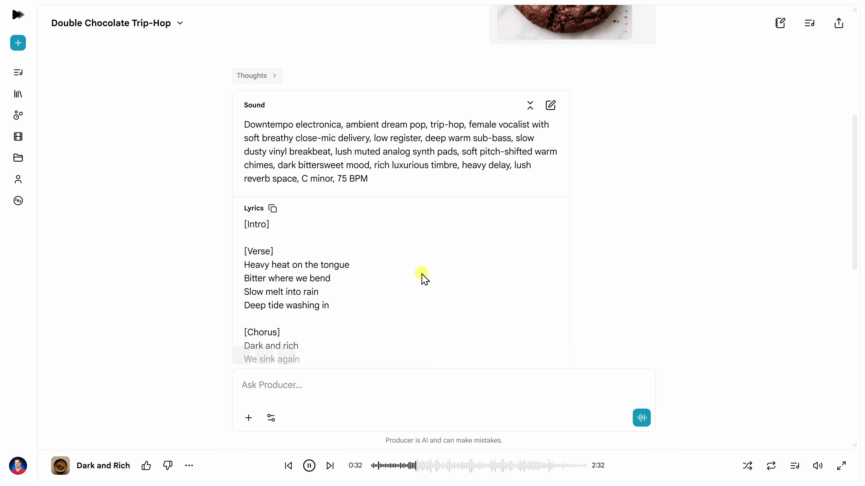
scroll(423, 275, down, 4)
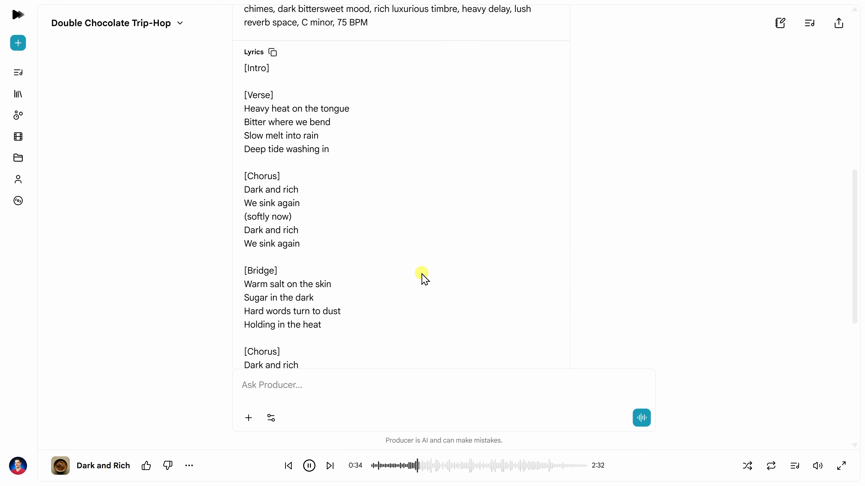
scroll(423, 275, down, 2)
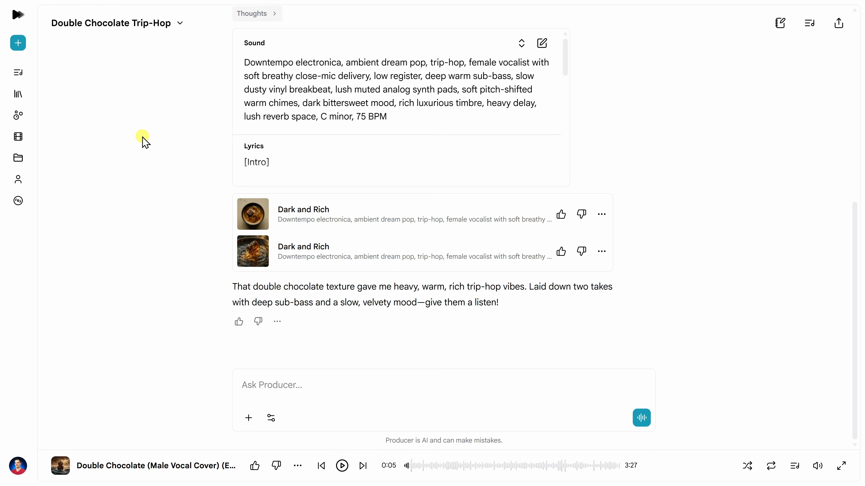
Step: From the song library, start a video for "Double Chocolate (Male Vocal Cover) (Extended)" using the Music video template
click(20, 75)
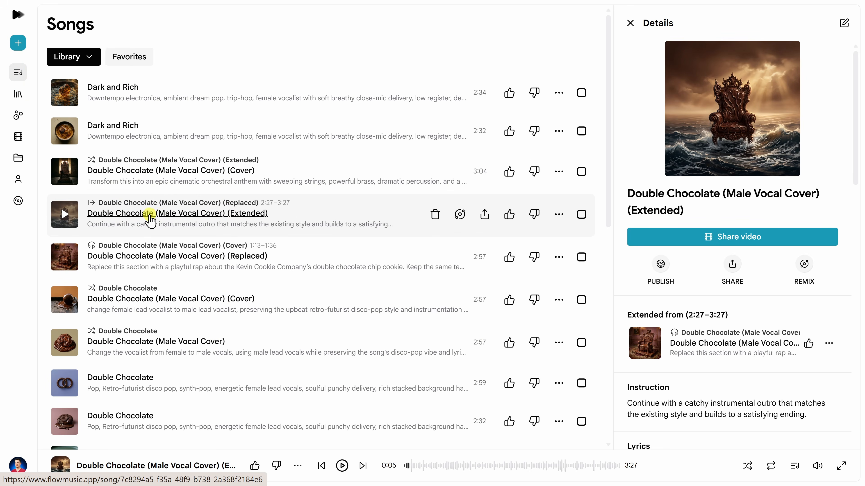
click(371, 211)
click(354, 211)
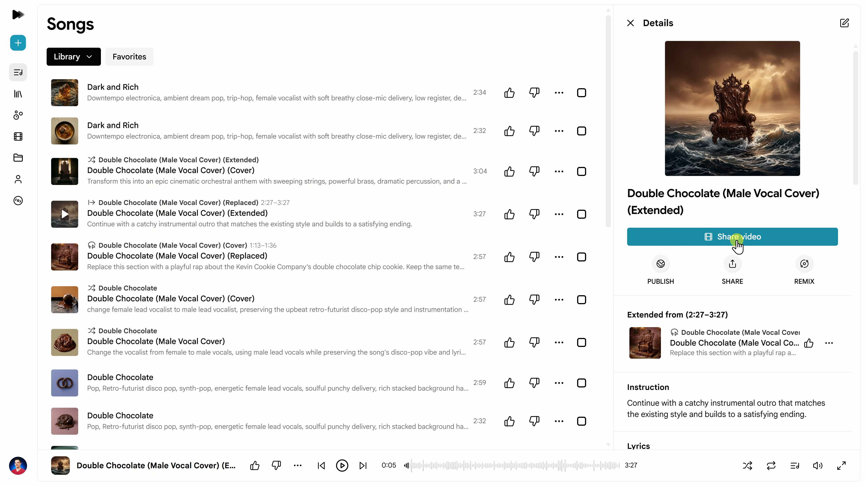
click(737, 238)
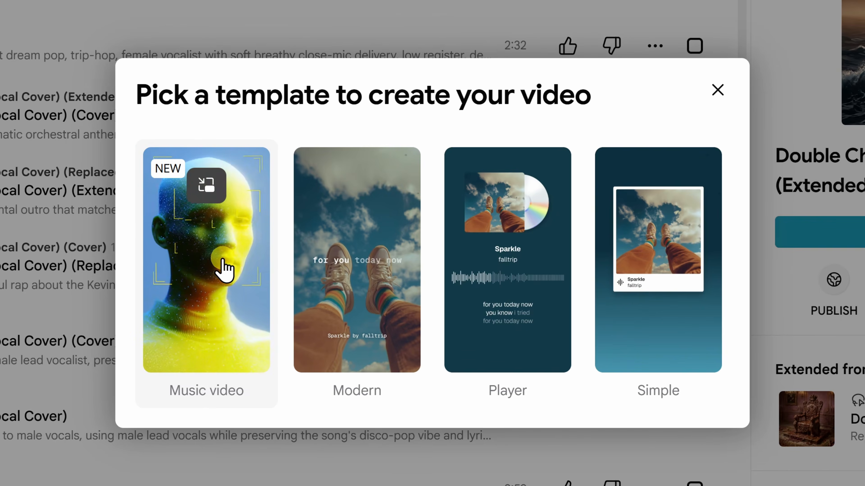
click(224, 269)
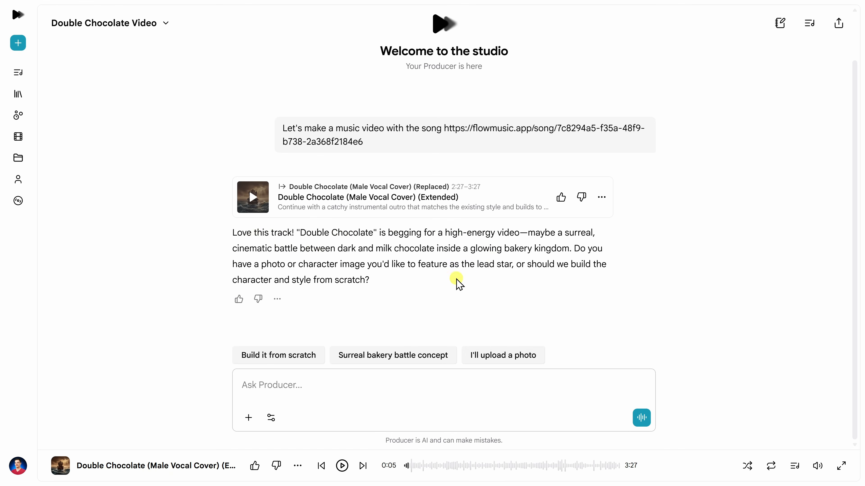
Step: Choose to build the video from scratch and submit the settings "Horizontal, no lyrics, cover 0:00 - 1:00"
click(274, 355)
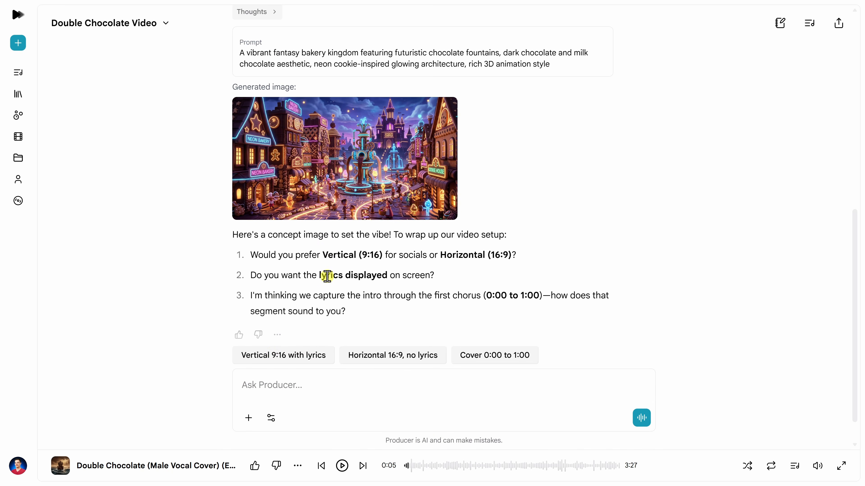
click(276, 379)
text(Horizontal, no lyrics, cover 0:00 - 1:00)
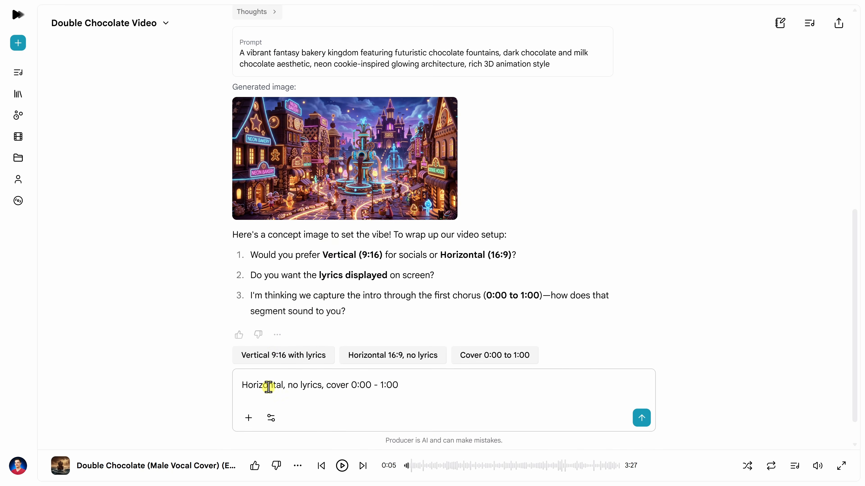
click(642, 419)
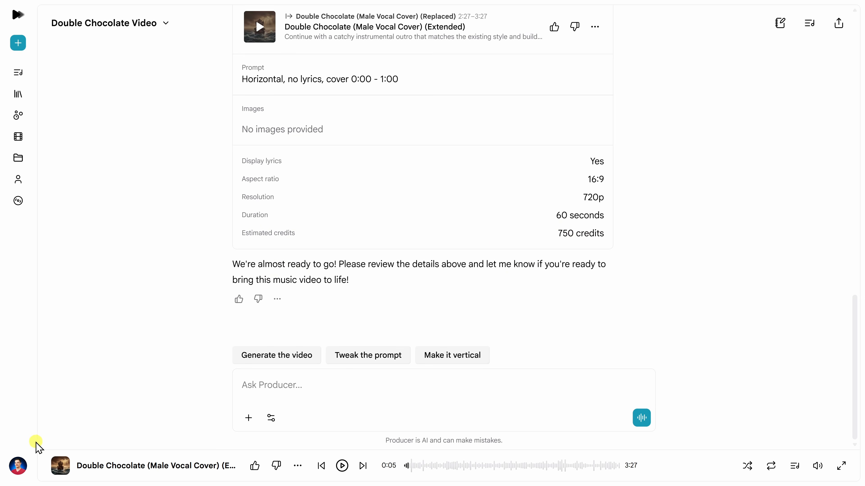
Step: Check the account's remaining credits and generate the music video
click(22, 464)
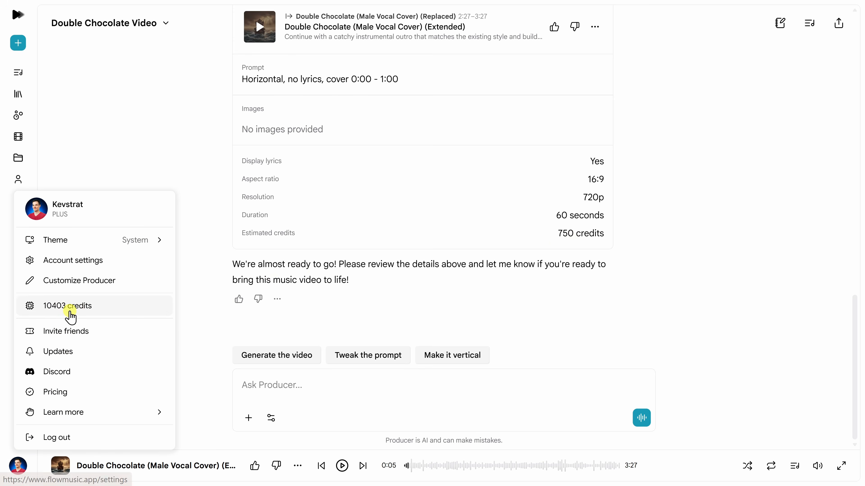
click(199, 267)
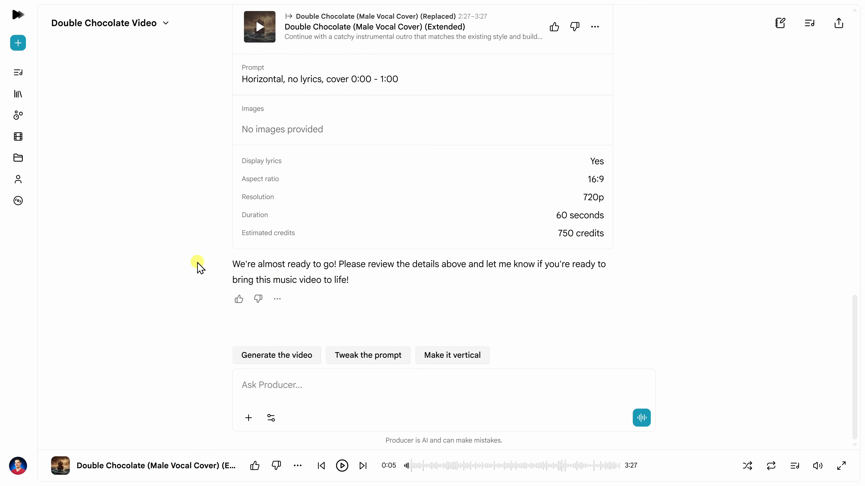
click(274, 357)
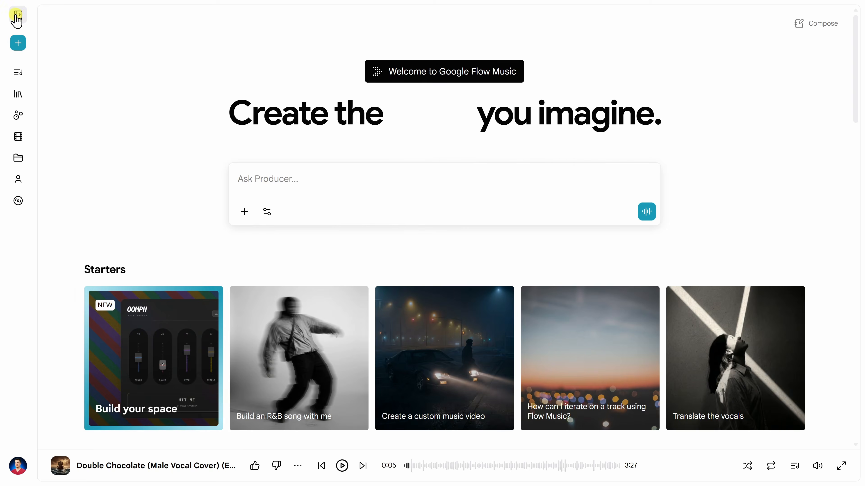
Step: Expand the navigation sidebar and look through the Songs, Playlists and Spaces libraries
click(17, 15)
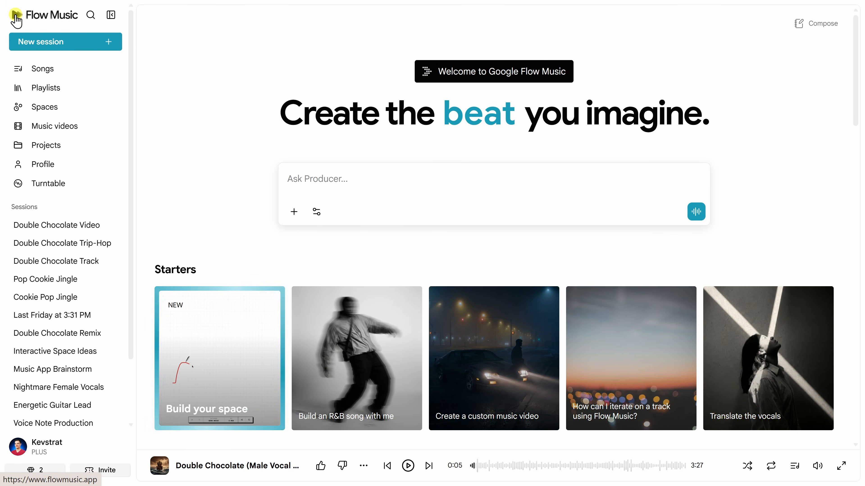
click(47, 73)
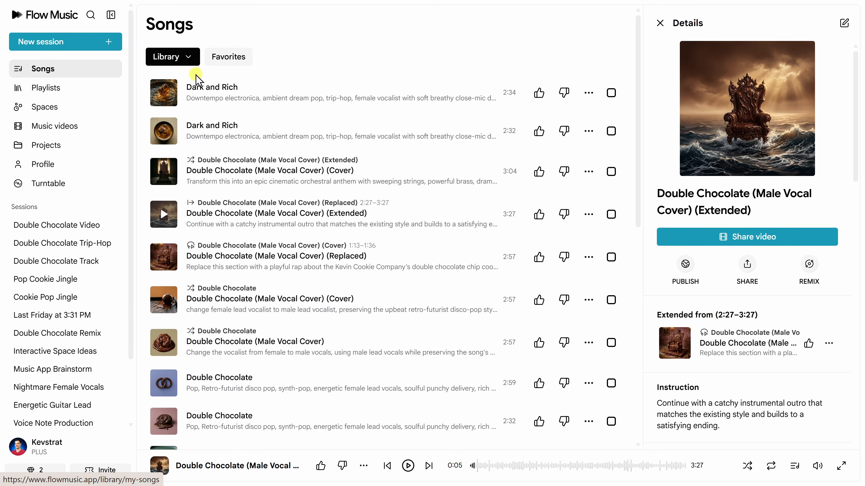
click(64, 90)
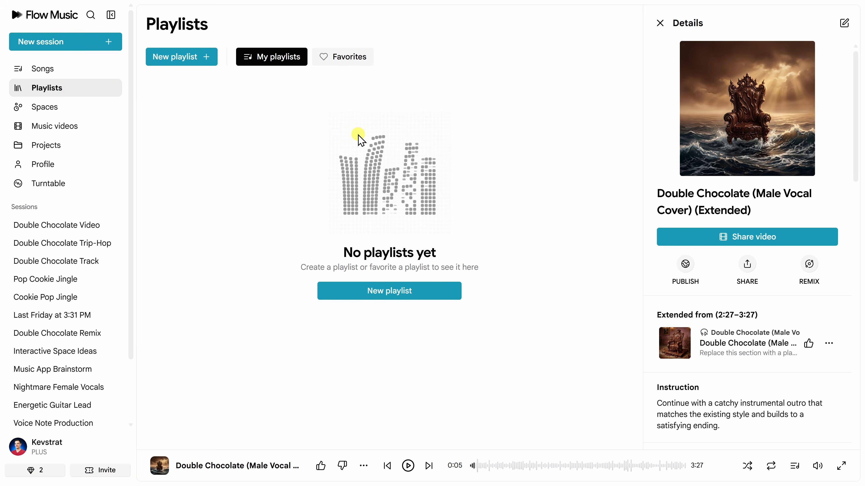
click(63, 113)
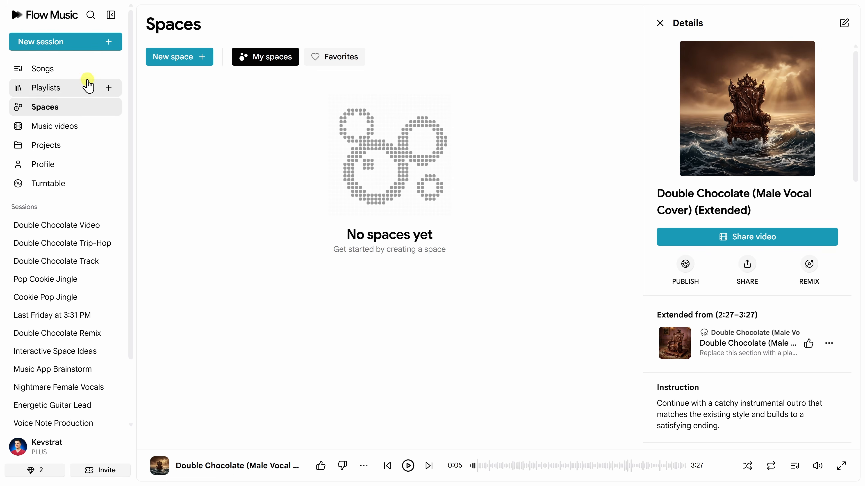
Step: Browse the featured community spaces in the Explore section of the home page
click(57, 18)
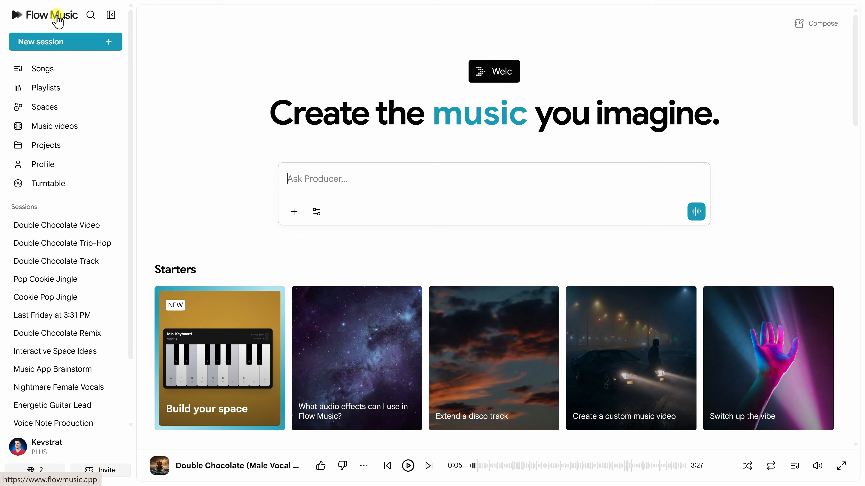
scroll(266, 228, down, 8)
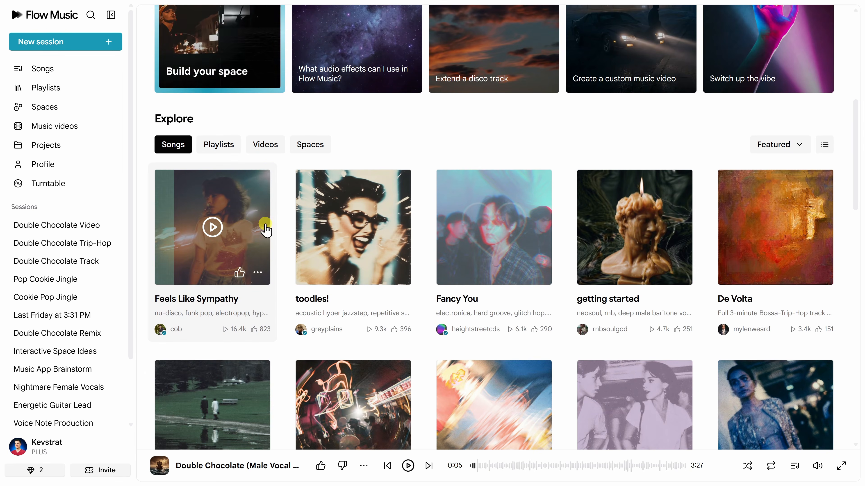
click(308, 146)
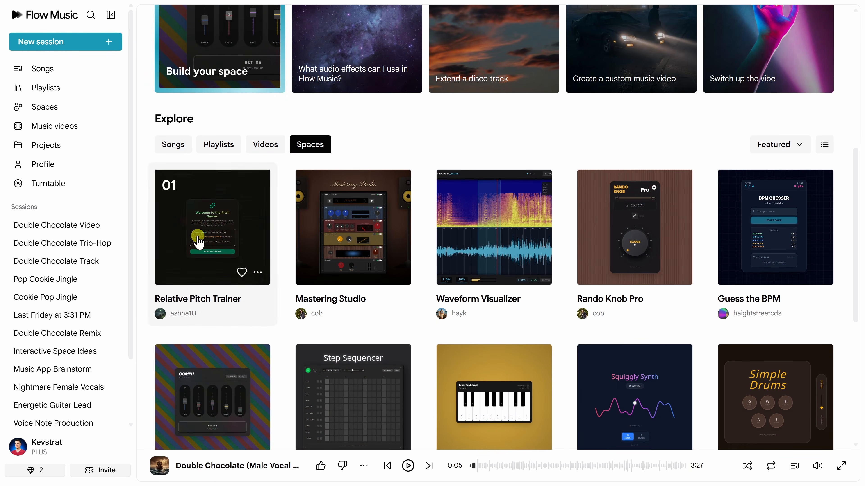
scroll(796, 252, down, 3)
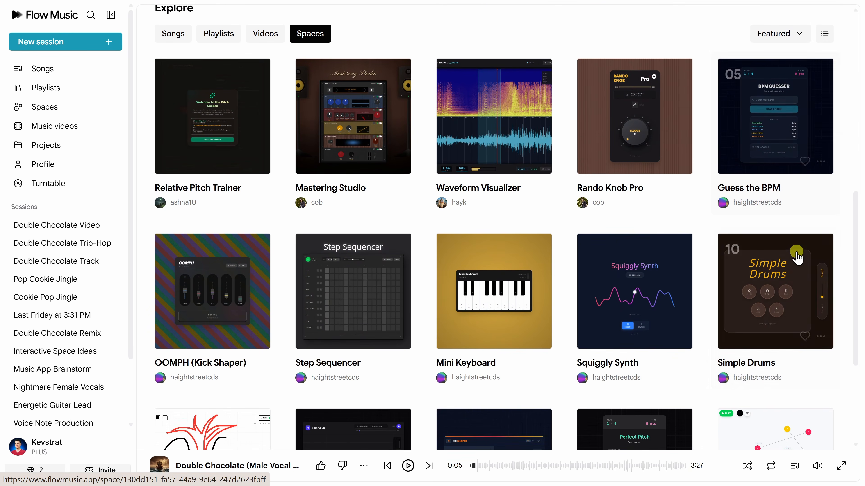
scroll(795, 255, up, 6)
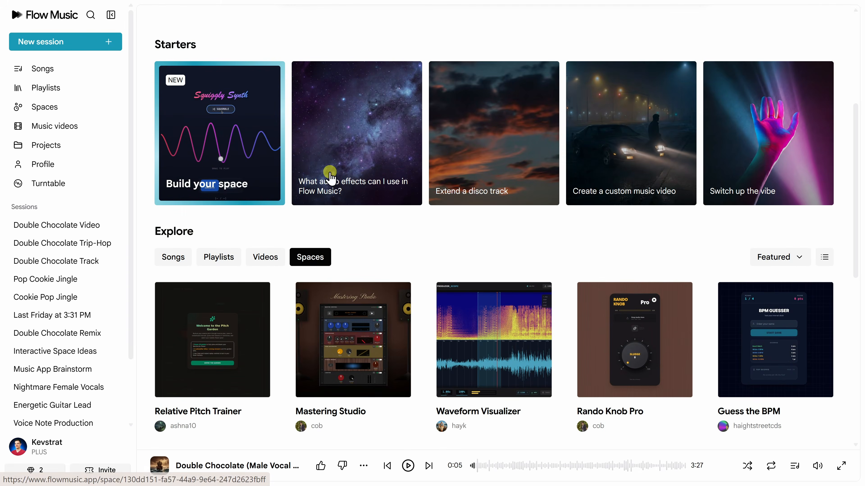
Step: Review the Music videos, Projects and Profile pages and look through the list of past sessions
click(58, 131)
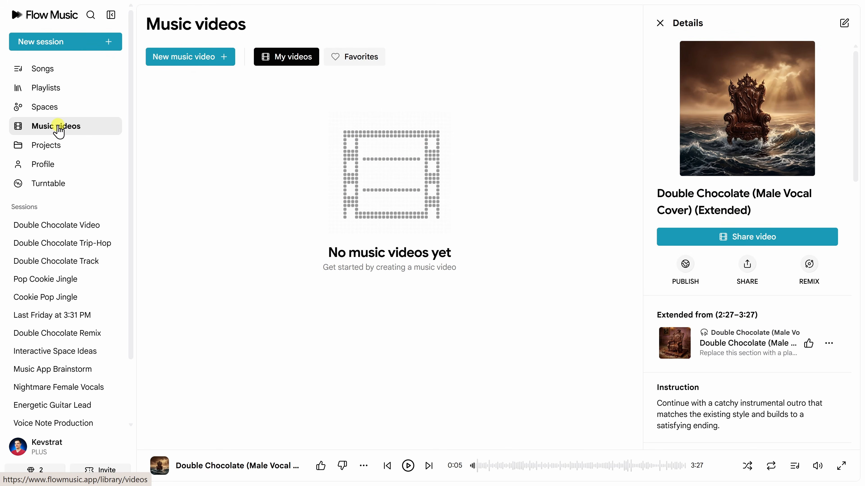
click(61, 150)
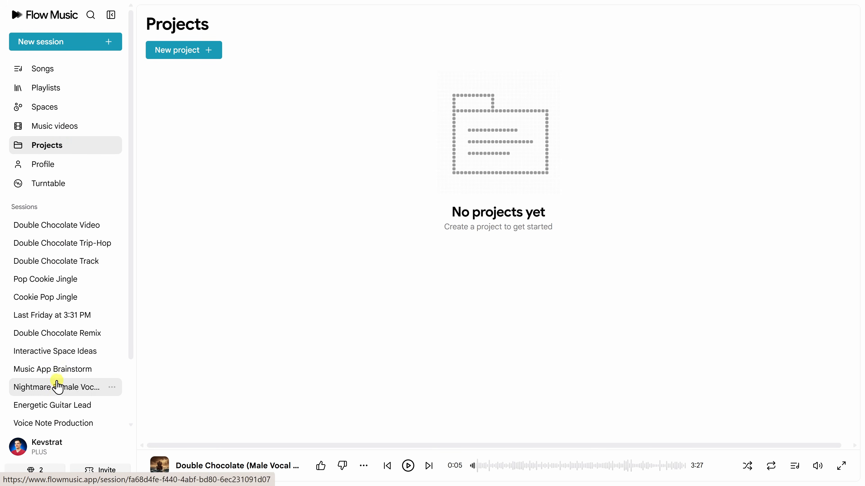
click(51, 165)
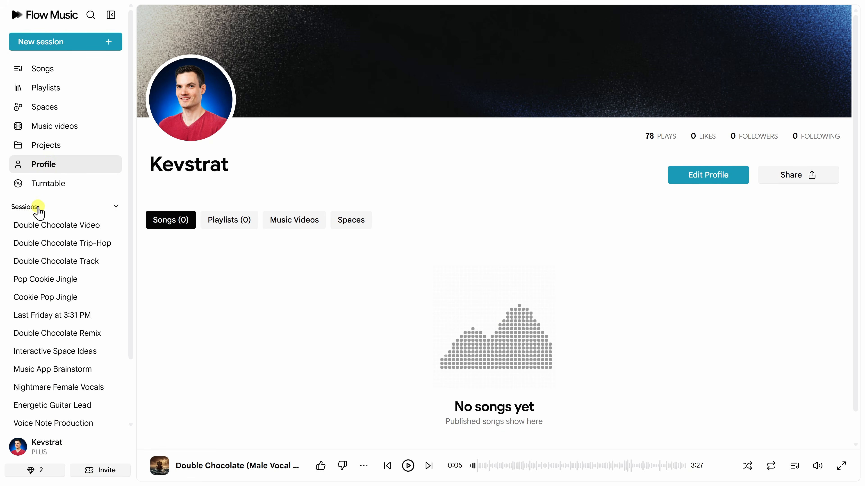
scroll(64, 228, down, 3)
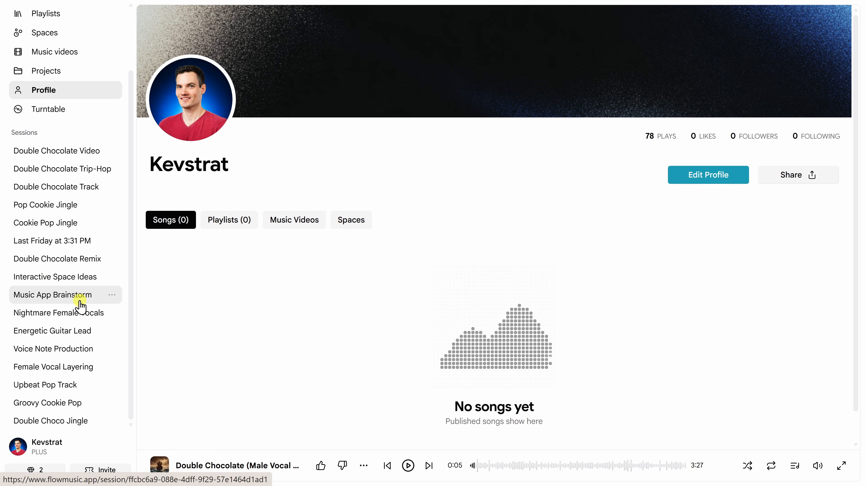
scroll(68, 272, up, 3)
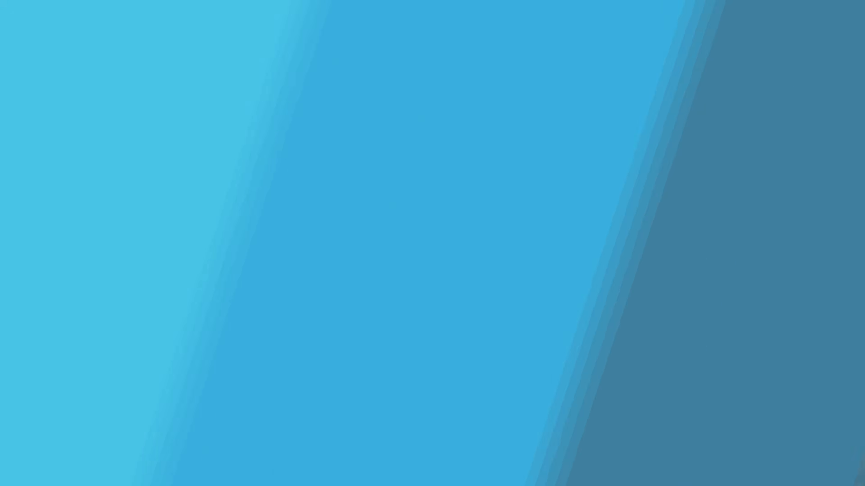